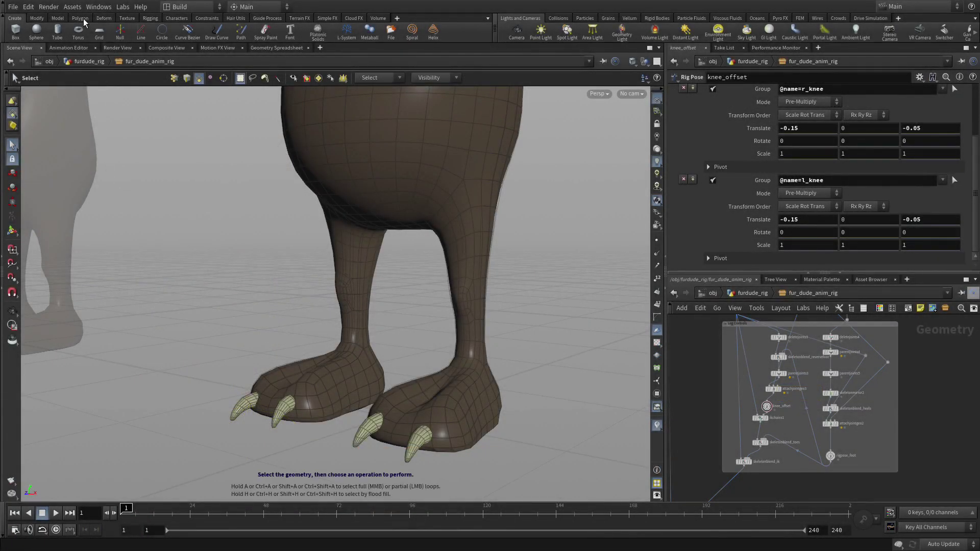
Open the Fur Dude Anim Rig type properties and add four new folders to its Parameters
left_click(80, 7)
mouse_move(80, 77)
left_click(196, 79)
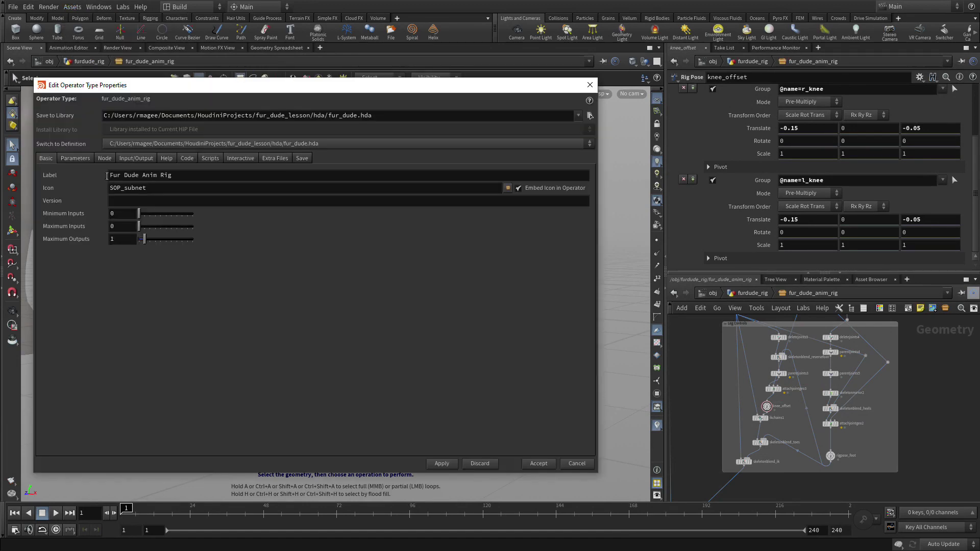
left_click(76, 158)
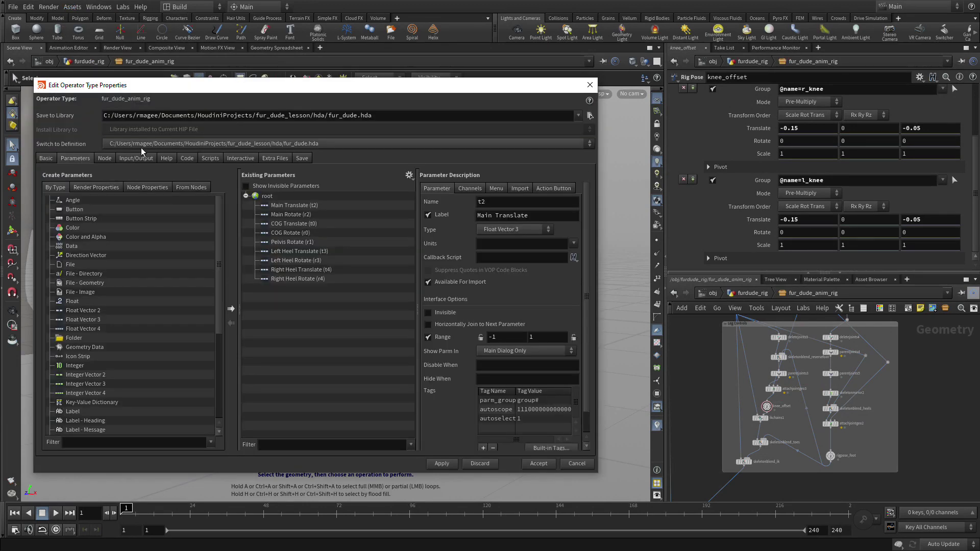
left_click_drag(81, 337, 256, 321)
left_click_drag(76, 338, 264, 337)
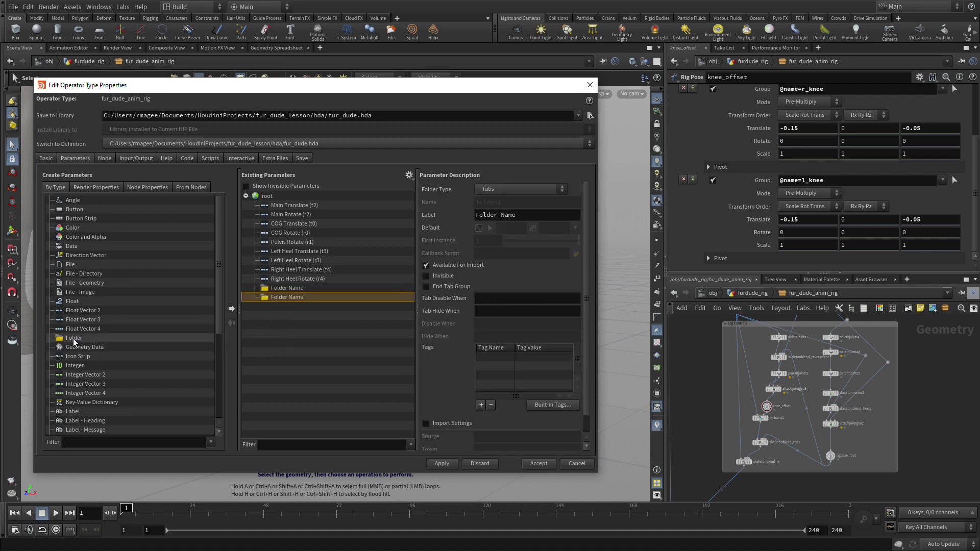
left_click_drag(74, 338, 279, 347)
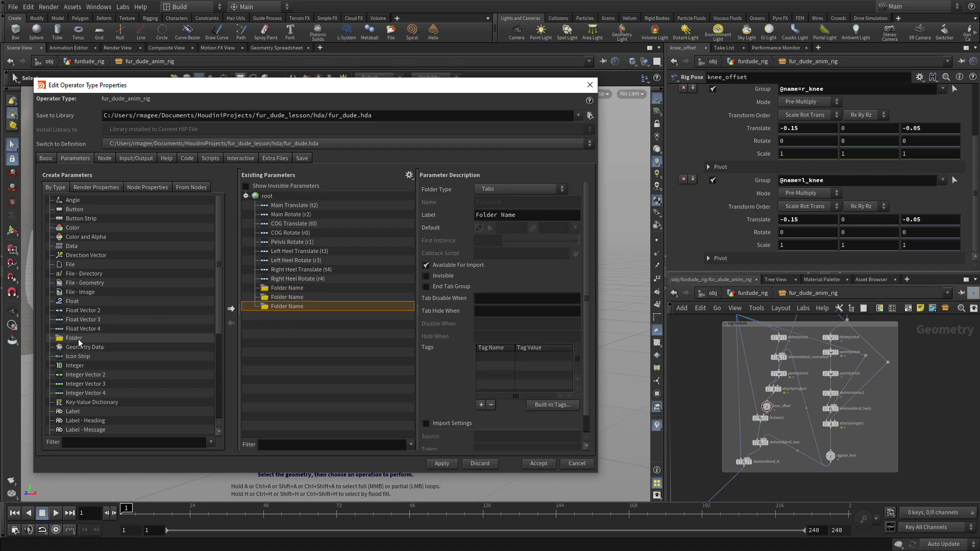
left_click_drag(74, 338, 281, 353)
Label the first two new folders 'Head' and 'Body'
left_click(284, 288)
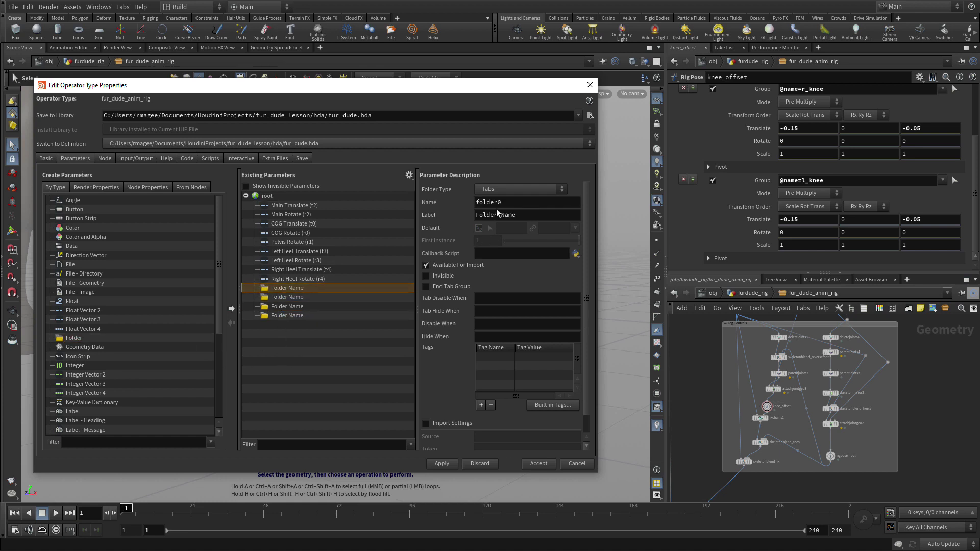
left_click_drag(519, 214, 460, 218)
type("Head")
key("Return")
left_click(275, 297)
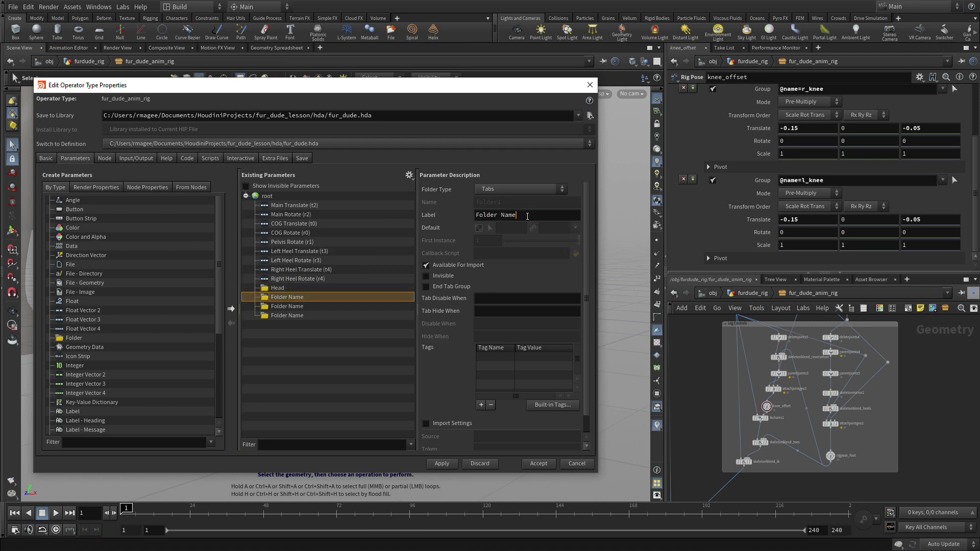
left_click_drag(527, 216, 436, 199)
type("Body")
key("Return")
Label the remaining two folders 'Legs' and 'Main'
left_click(320, 306)
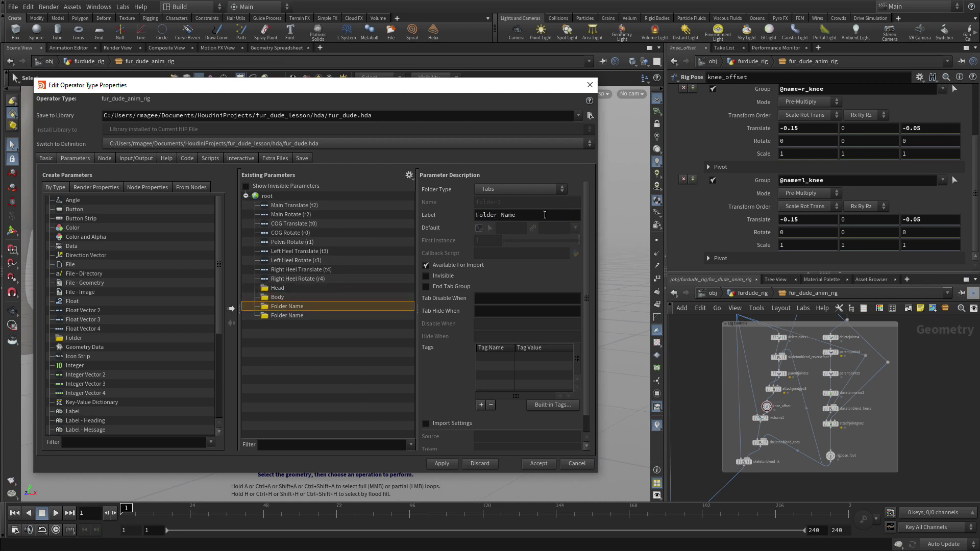
left_click_drag(543, 216, 439, 199)
type("Legs")
key("Return")
left_click(306, 315)
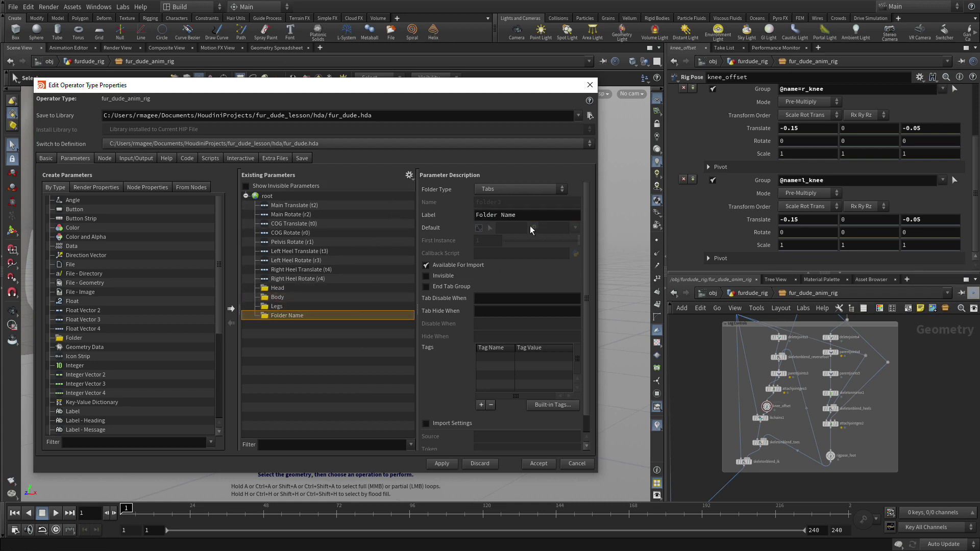
left_click_drag(531, 216, 438, 215)
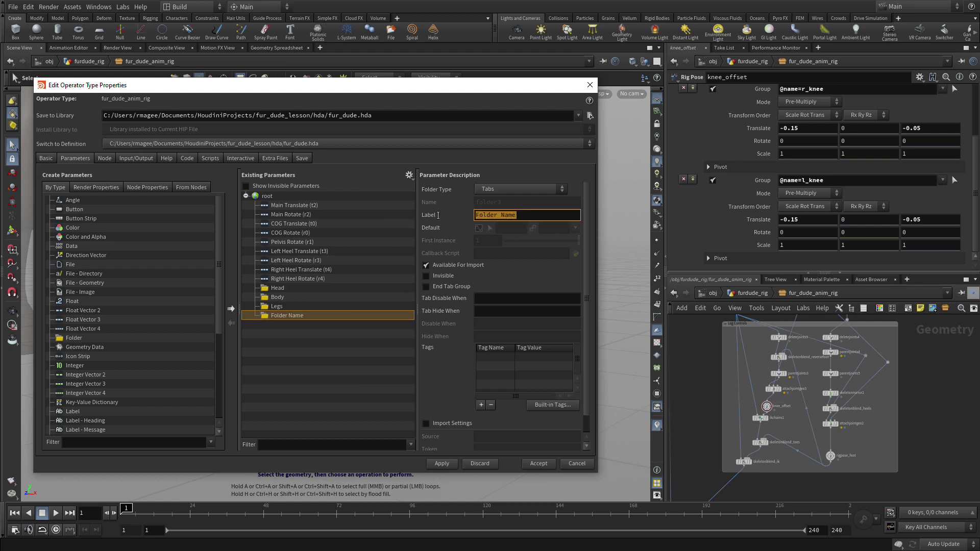
type("Main")
key("Return")
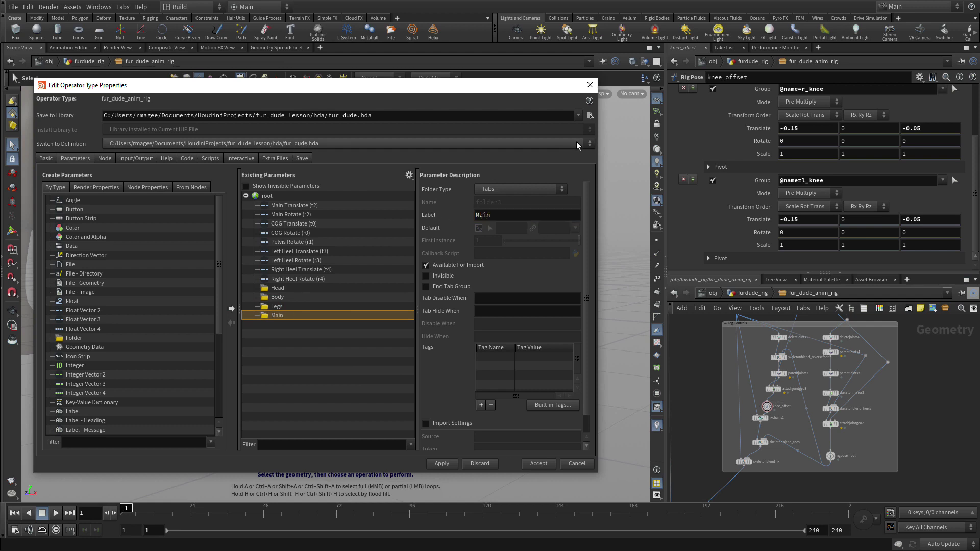
Add two subfolders inside Legs, labelled 'Left' and 'Right'
left_click_drag(82, 338, 278, 305)
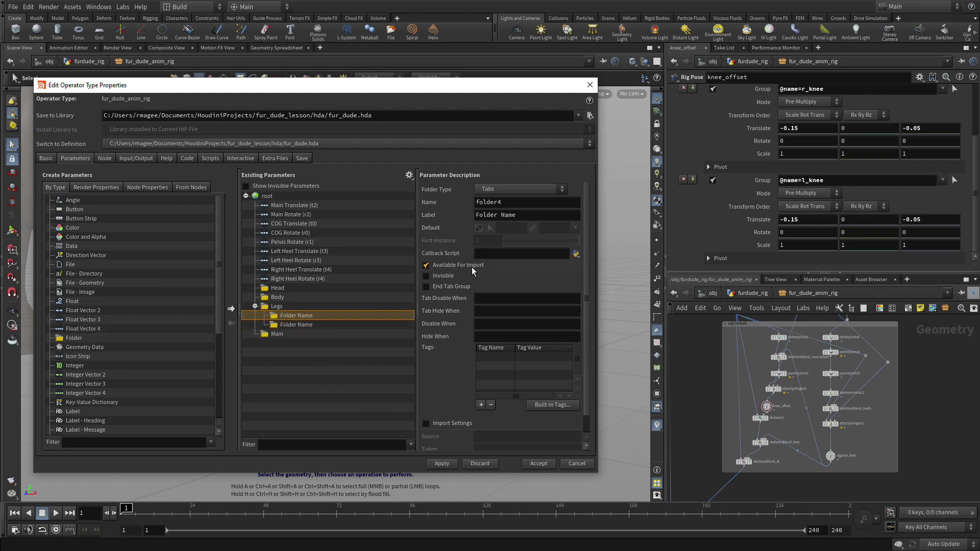
triple_click(527, 214)
type("Left")
key("Return")
left_click(290, 325)
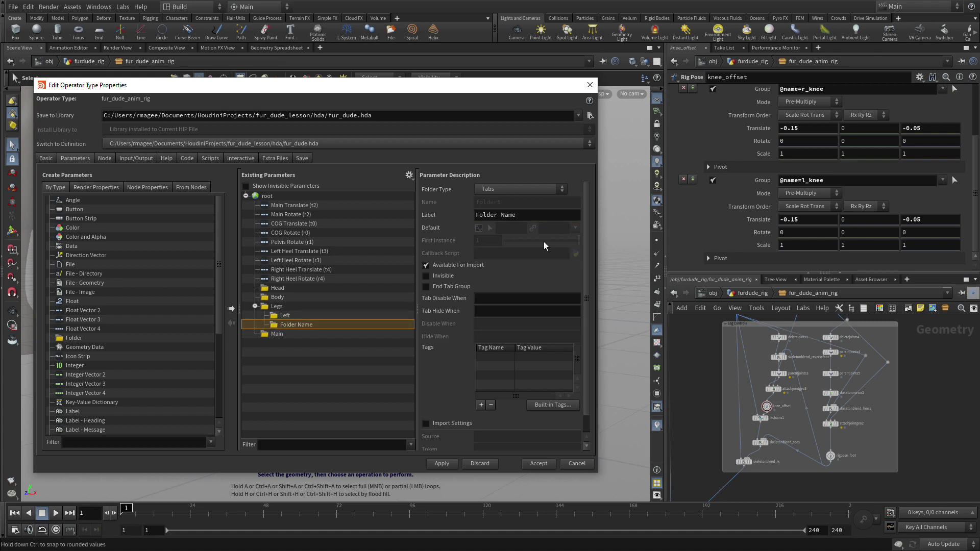
triple_click(523, 215)
type("Right")
key("Return")
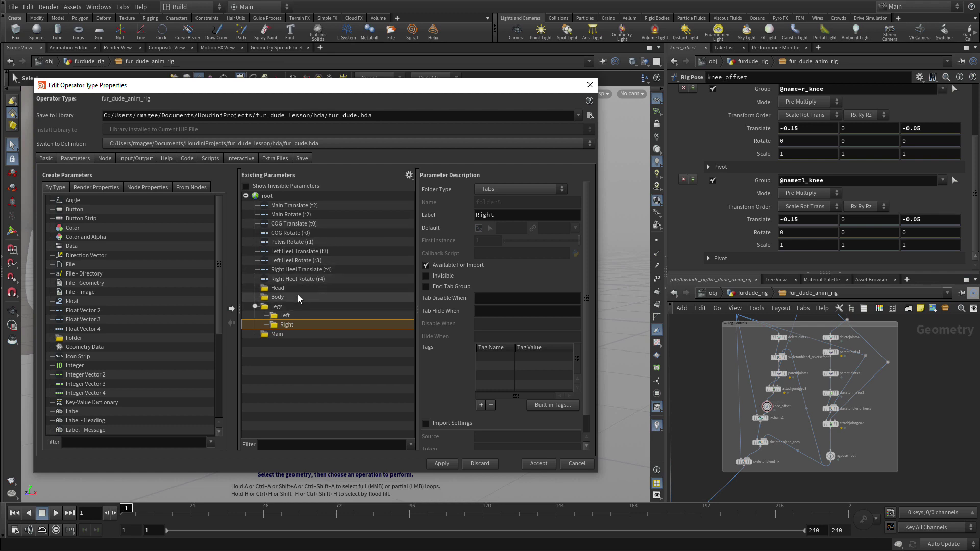
Move Main Translate and Rotate into Main, and COG Translate and Rotate into Body
left_click(286, 205)
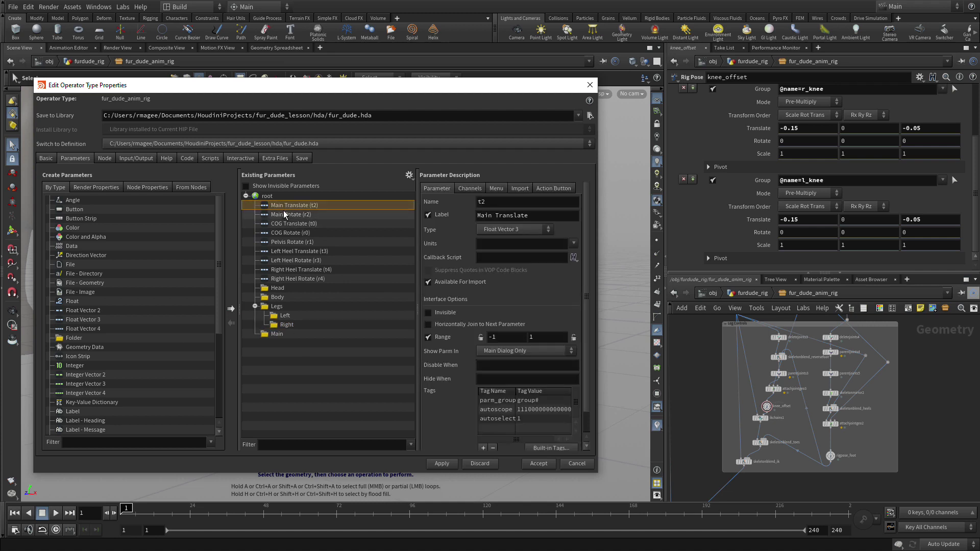
left_click(283, 213, "shift")
left_click_drag(281, 215, 276, 337)
left_click(284, 204)
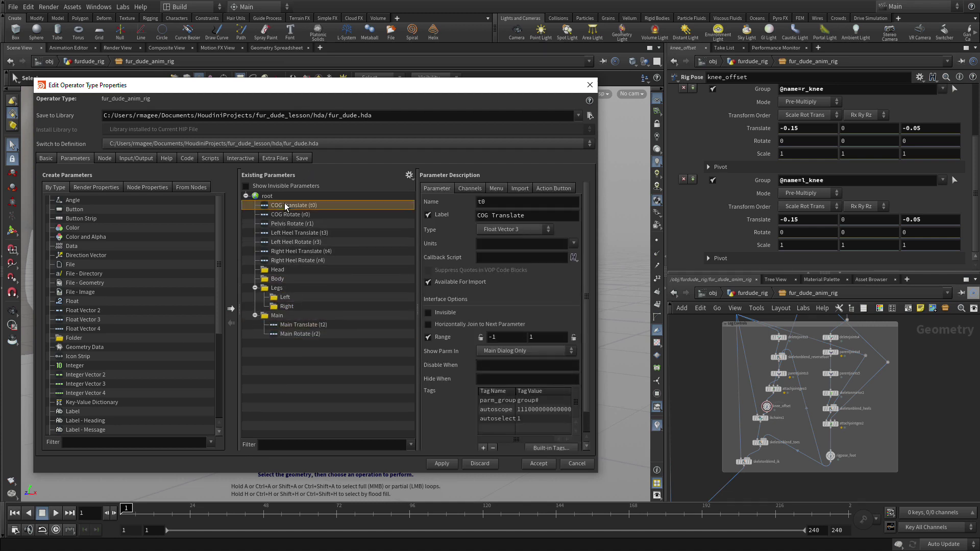
left_click(284, 210, "shift")
left_click_drag(284, 210, 284, 277)
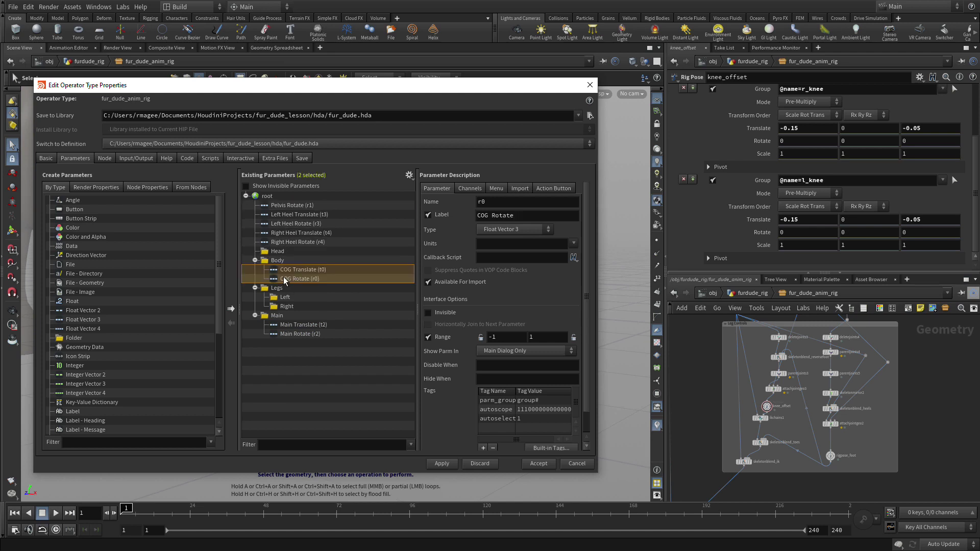
Put Pelvis Rotate in Legs and the Left/Right Heel translate and rotate in Left and Right
left_click(290, 217)
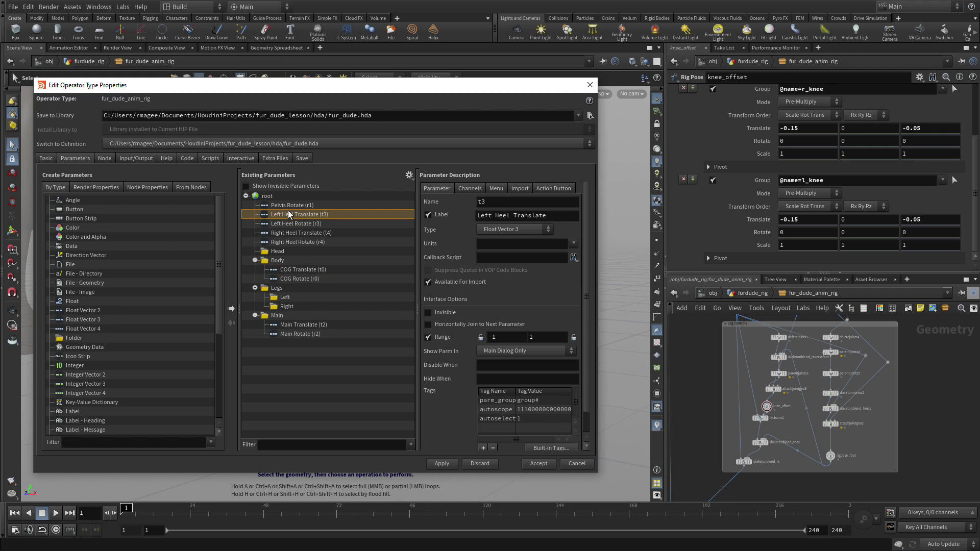
left_click(289, 205)
left_click_drag(289, 205, 288, 282)
left_click(287, 206)
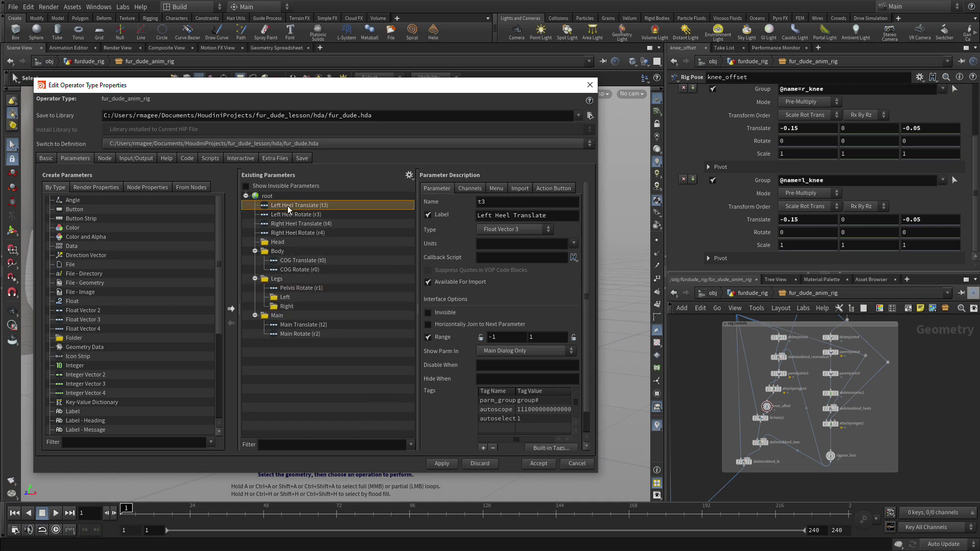
key("shift+Down")
left_click_drag(287, 208, 288, 296)
left_click(289, 206)
key("shift+Down")
left_click_drag(289, 210, 289, 306)
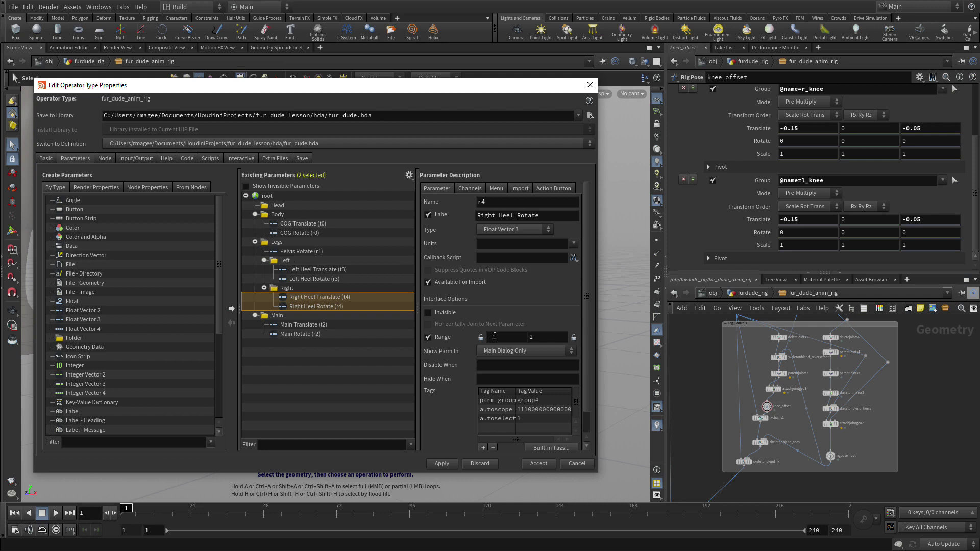
Promote the right knee_offset translate into the Right folder as 'Right Knee Offset'
left_click(767, 406)
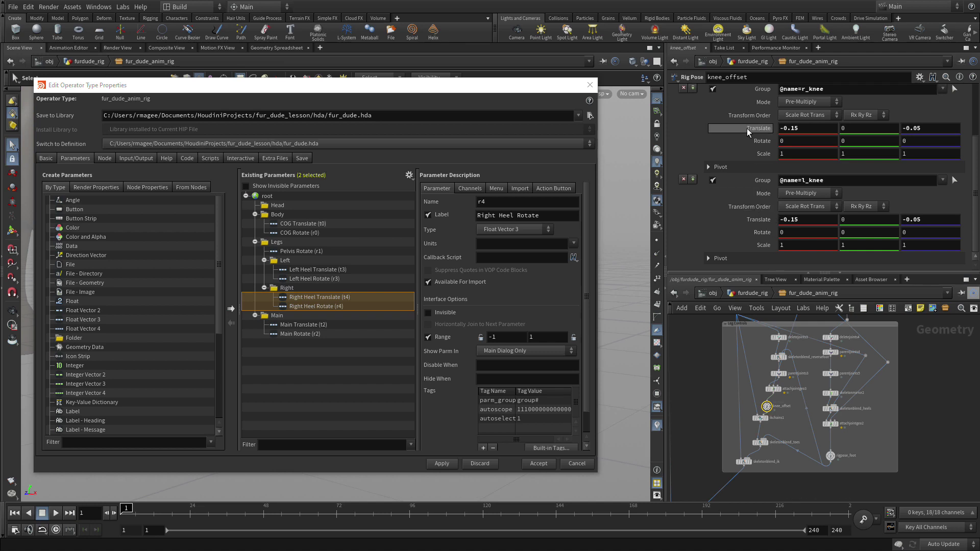
left_click_drag(751, 128, 291, 290)
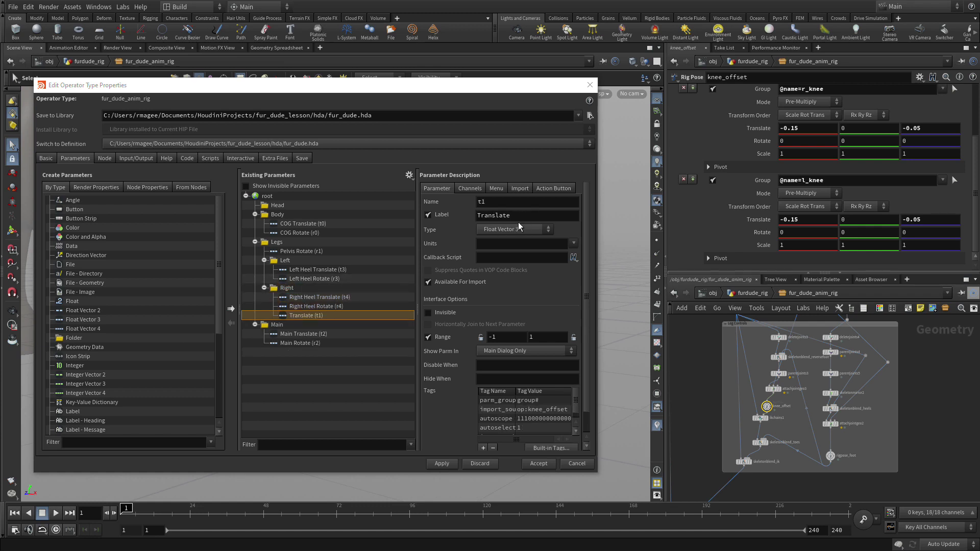
type("Right K")
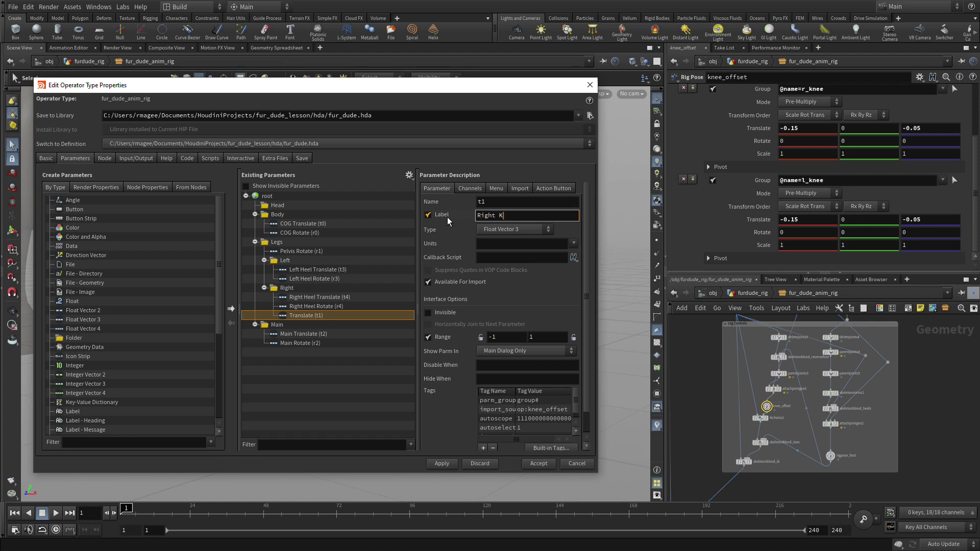
type("nee Offset")
key("Return")
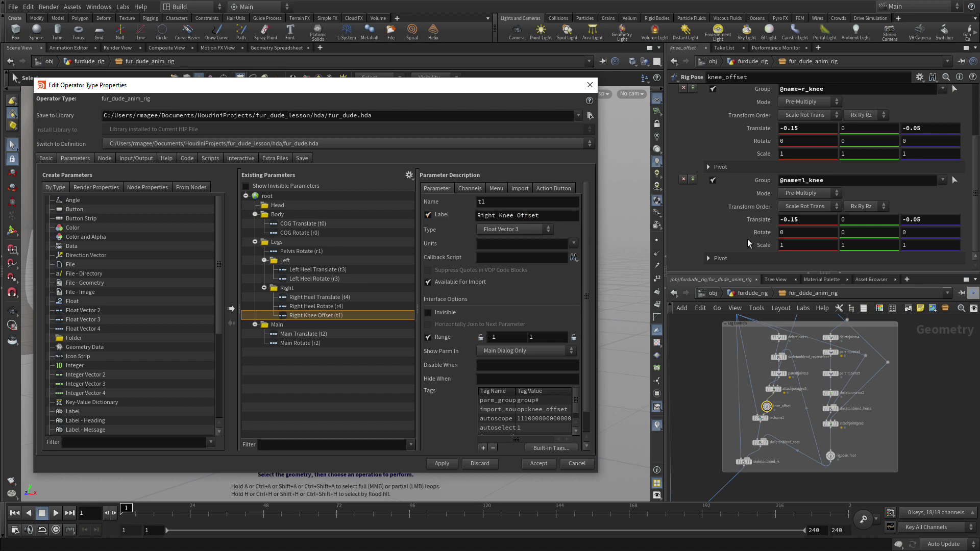
Promote the left knee translate into the Left folder as 'Left Knee Offset'
left_click(754, 218)
left_click_drag(402, 308, 298, 259)
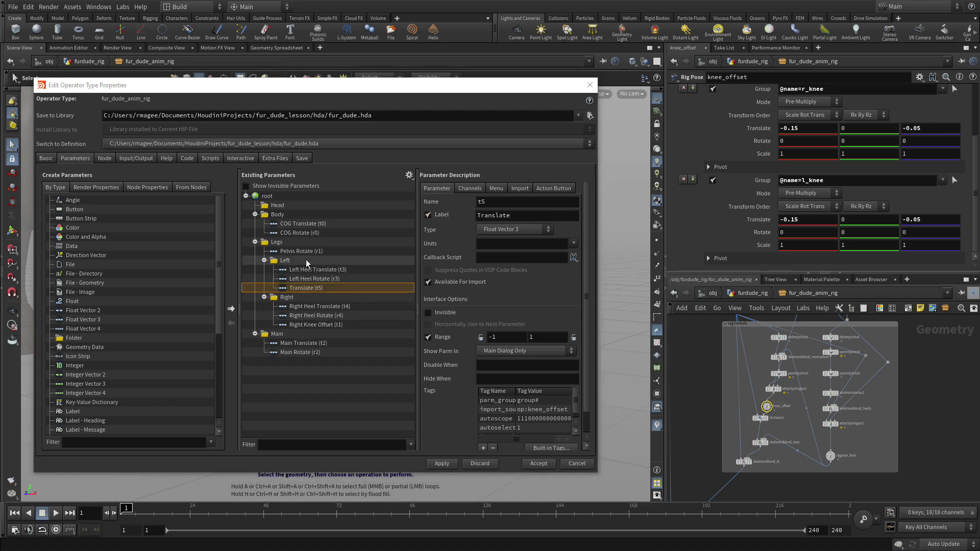
left_click(514, 215)
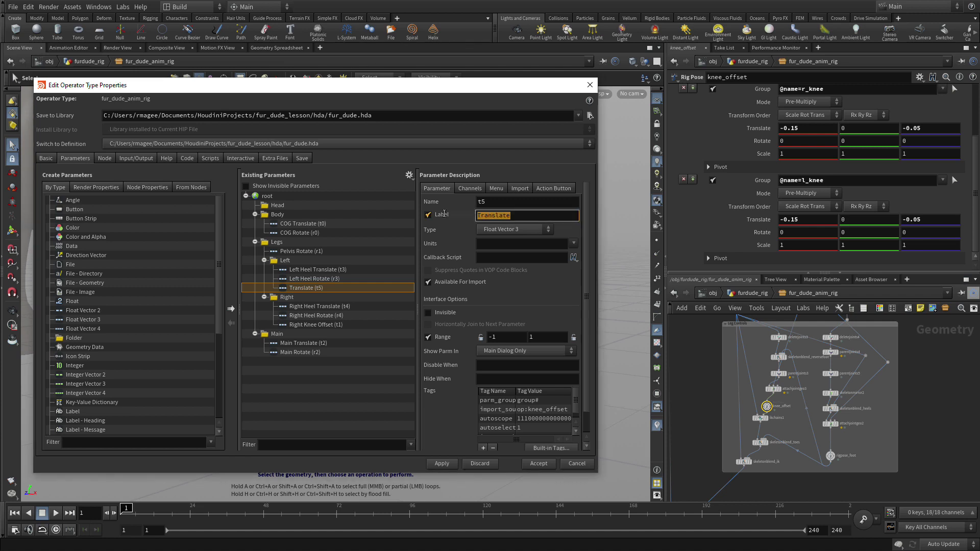
type("Left Knee Offset")
key("Return")
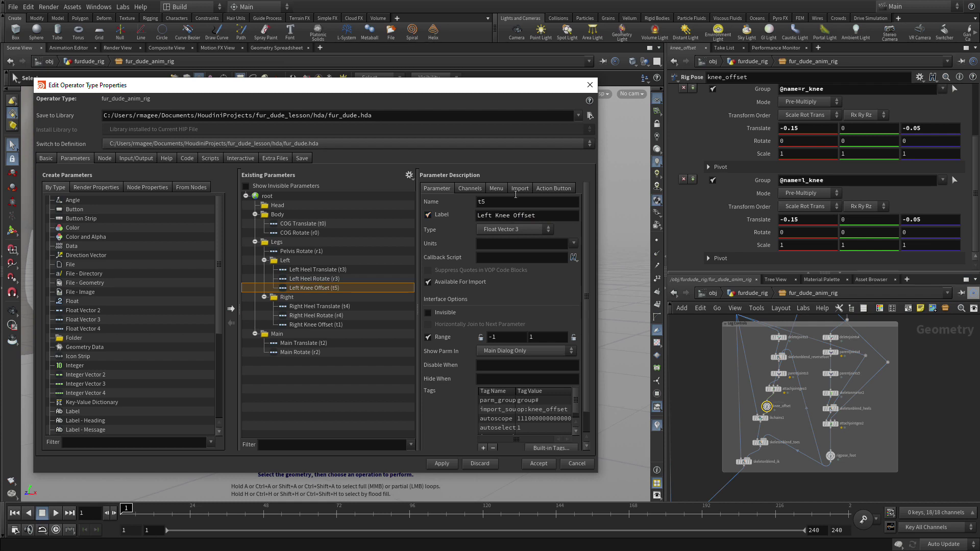
Lock the knee rotate values and remove channels from the left knee scale
right_click_drag(755, 139, 788, 289)
right_click_drag(759, 156, 795, 293)
right_click_drag(766, 234, 788, 376)
right_click_drag(764, 246, 786, 392)
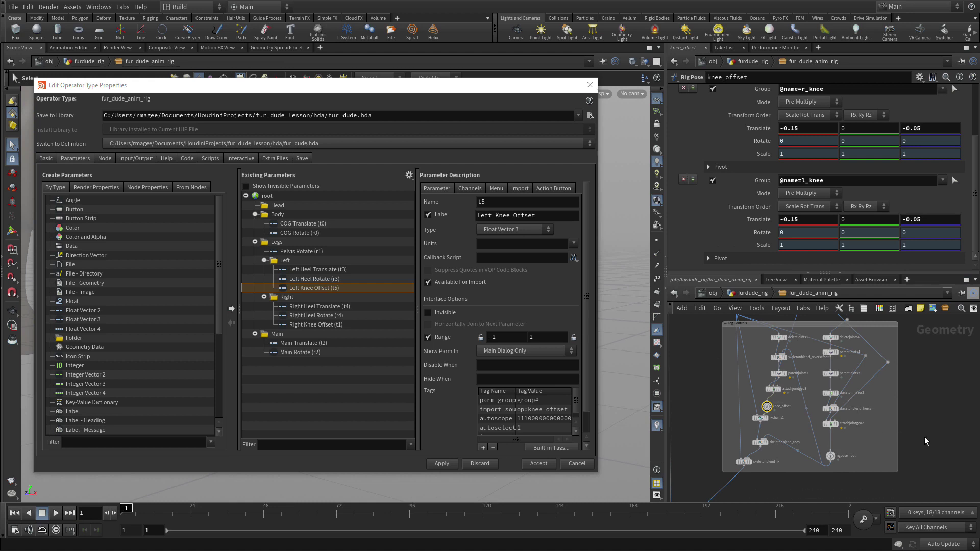
Select rigpose_foot and promote r_ball Rotate Y into Right as 'Right Ball Rotate'
left_click(839, 464)
mouse_move(832, 457)
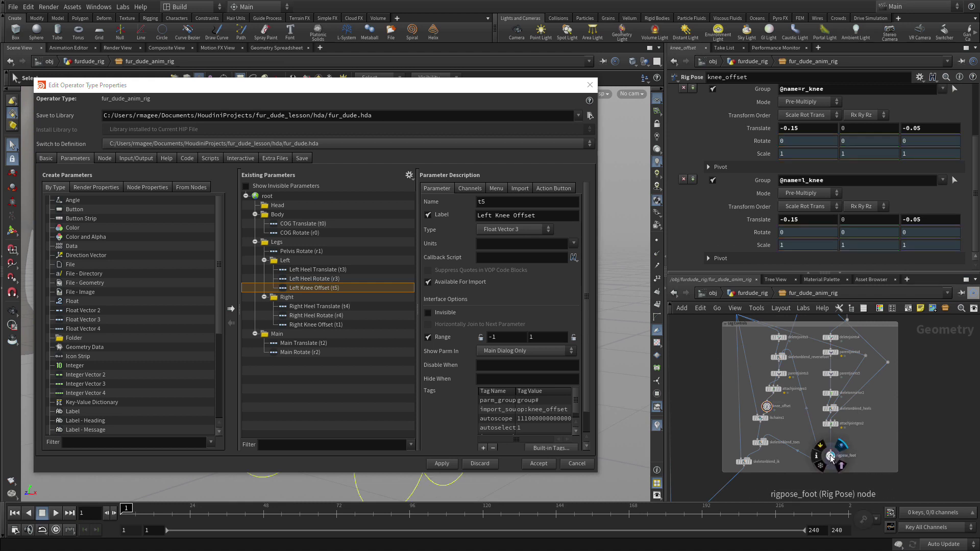
left_click(831, 455)
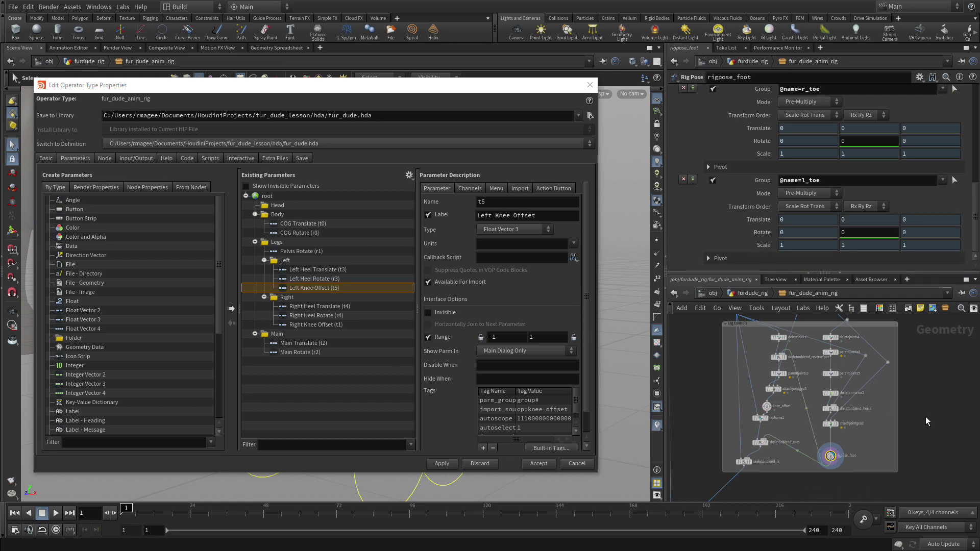
middle_click_drag(925, 416, 952, 326)
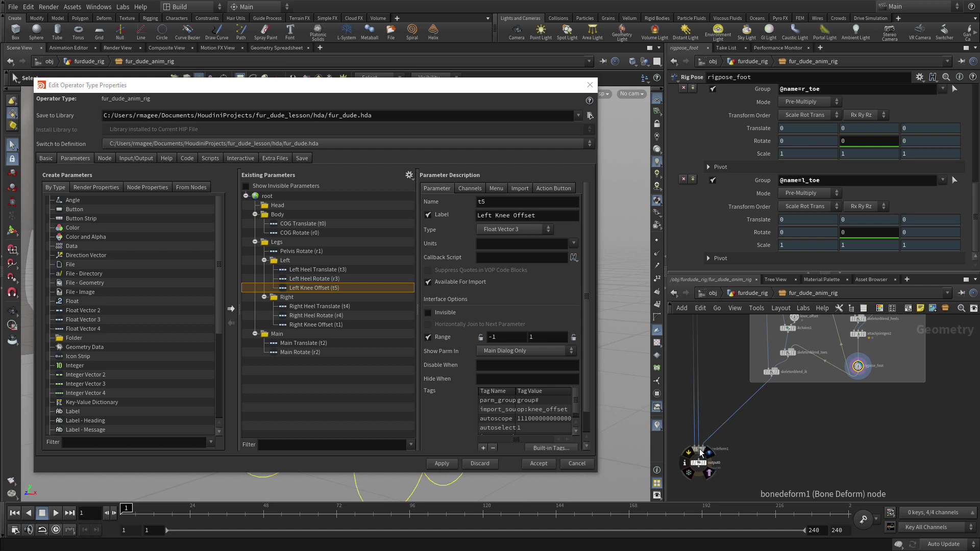
middle_click_drag(824, 406, 794, 492)
scroll(794, 142, "up", 10)
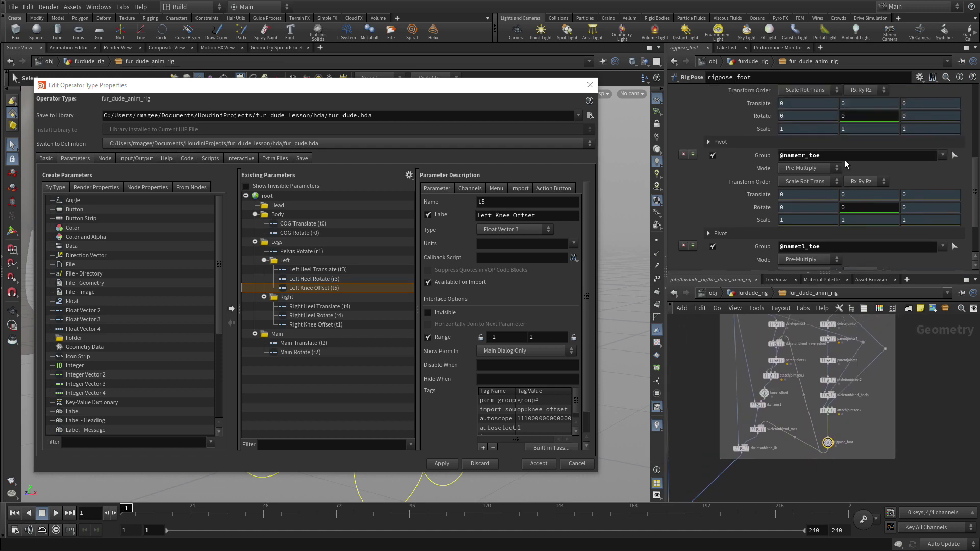
scroll(826, 160, "down", 5)
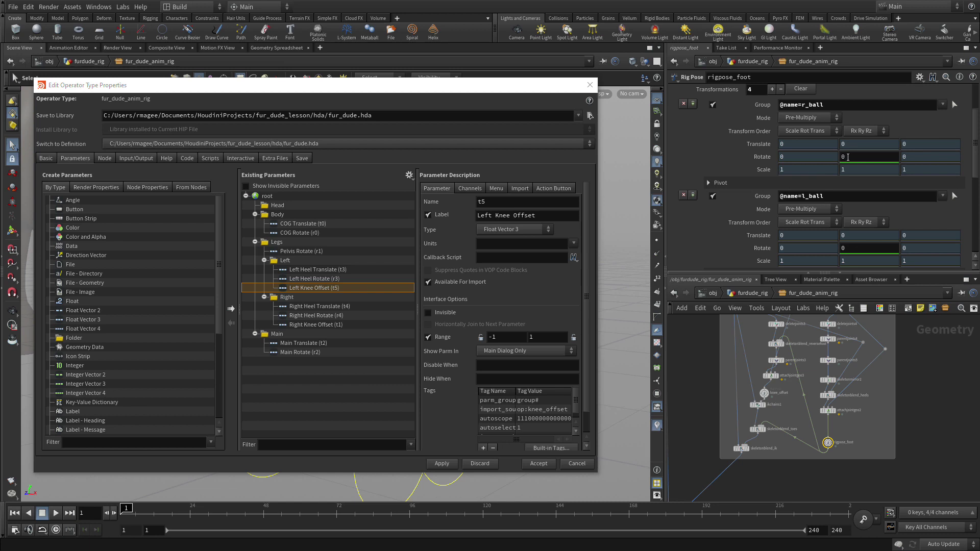
left_click(847, 157)
left_click_drag(371, 290, 326, 308)
left_click_drag(326, 308, 307, 298)
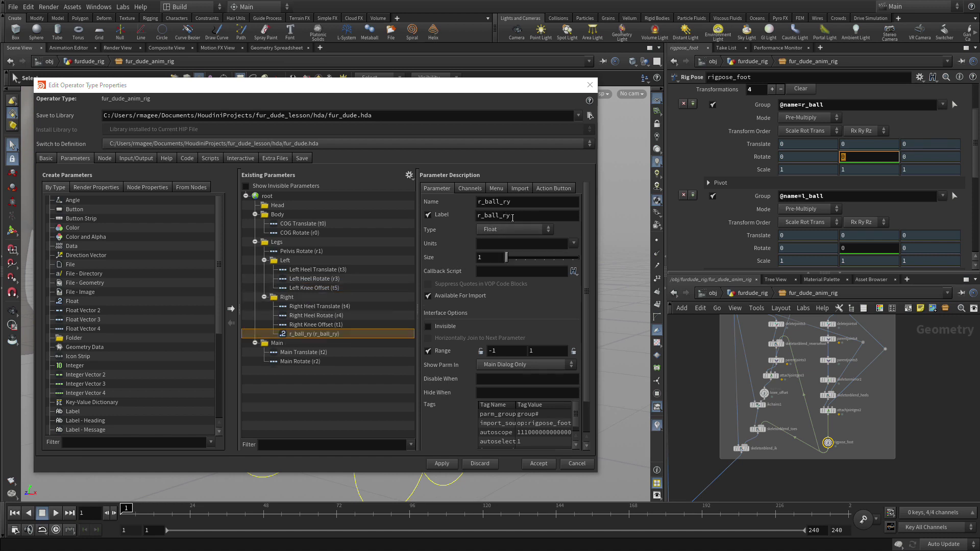
double_click(514, 215)
type("Right Ball Rotate")
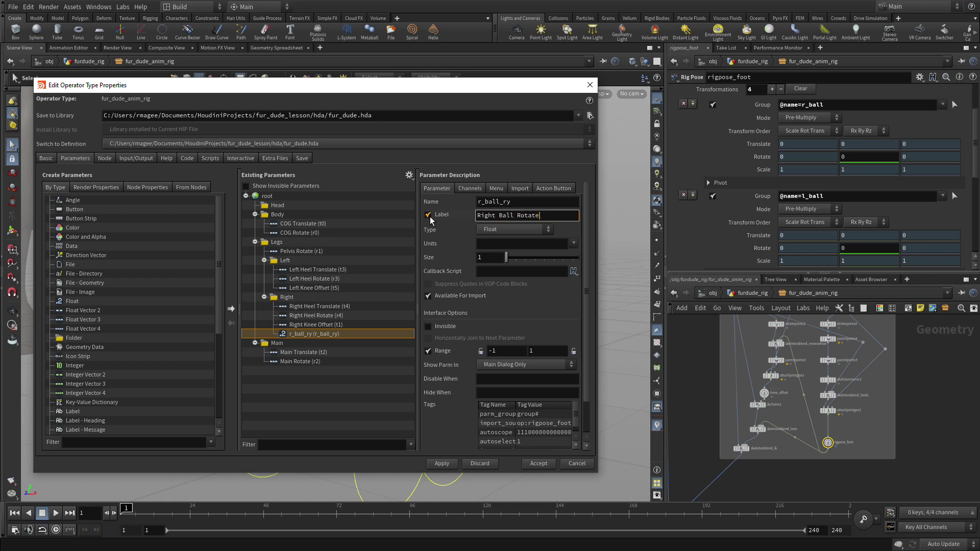
key("Return")
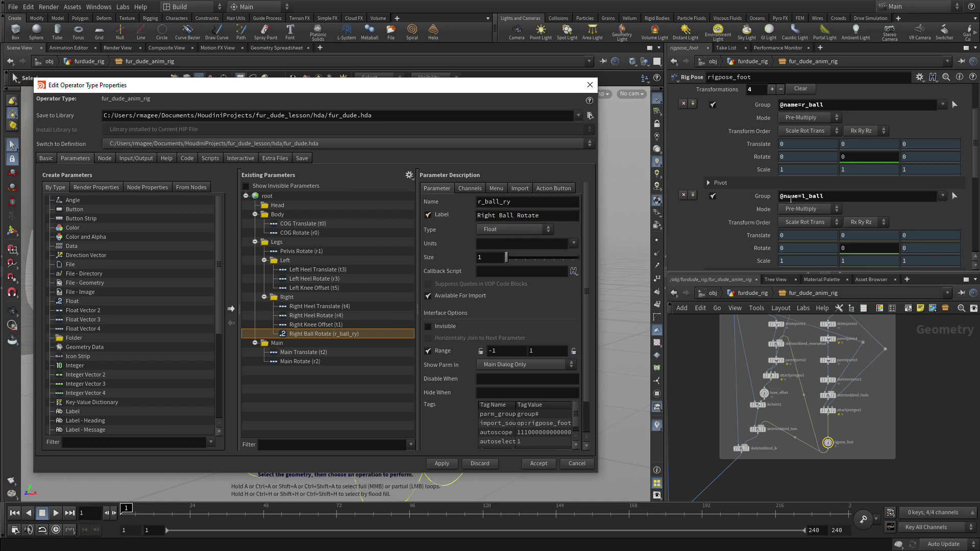
Promote l_ball Rotate Y into the Left folder as 'Left Ball Rotate'
double_click(791, 197)
double_click(846, 249)
left_click_drag(810, 262, 300, 261)
double_click(509, 213)
type("Left Ball ROt")
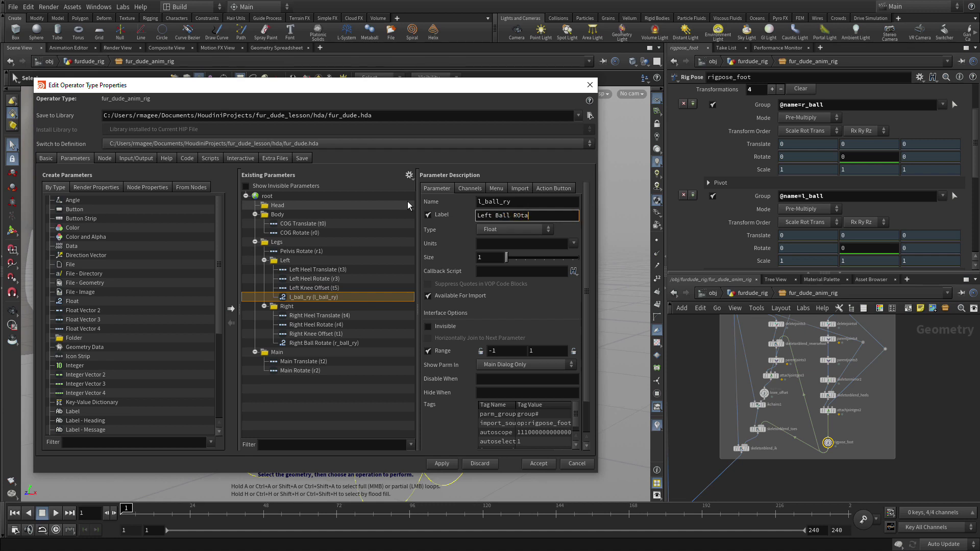
key("BackSpace")
key("BackSpace")
type("otate")
key("Return")
Promote r_toe Rotate Y into the Right folder as 'Right Toe Rotate'
scroll(836, 249, "down", 3)
scroll(838, 239, "down", 4)
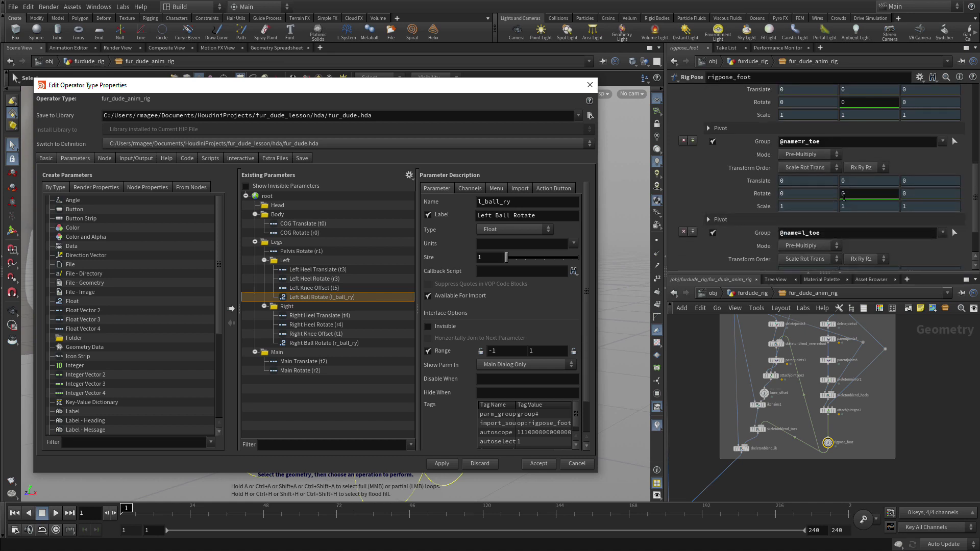
left_click_drag(844, 194, 299, 304)
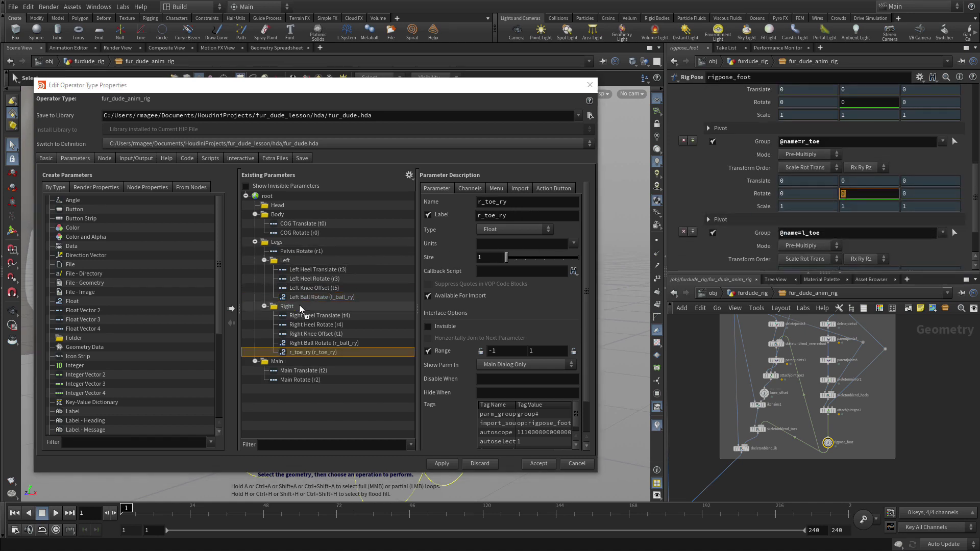
double_click(511, 216)
type("Rig")
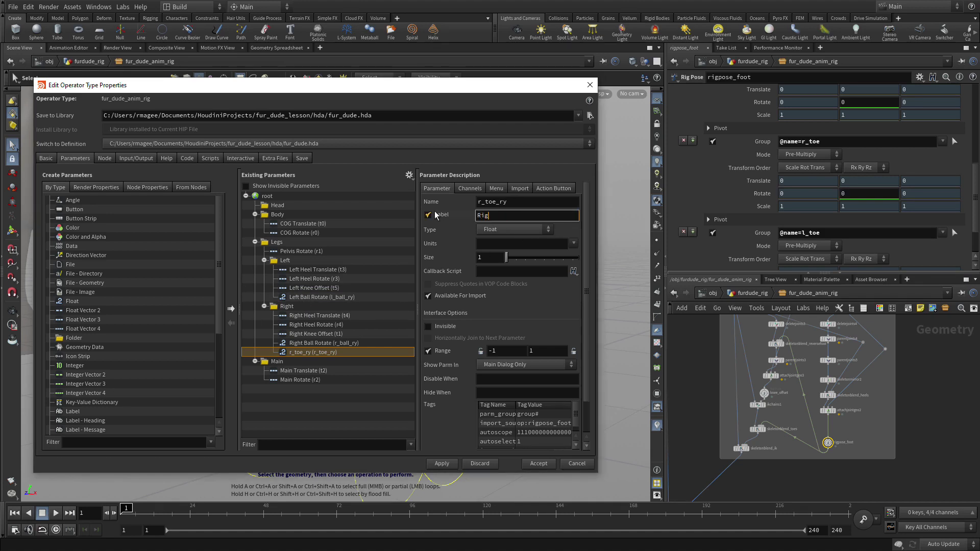
type("ht Toe Rotate")
key("Return")
Promote l_toe Rotate Y into the Left folder, labelling it 'Left Toe Rotate'
scroll(784, 226, "up", 2)
scroll(784, 226, "down", 3)
left_click(844, 232)
left_click_drag(845, 233, 294, 262)
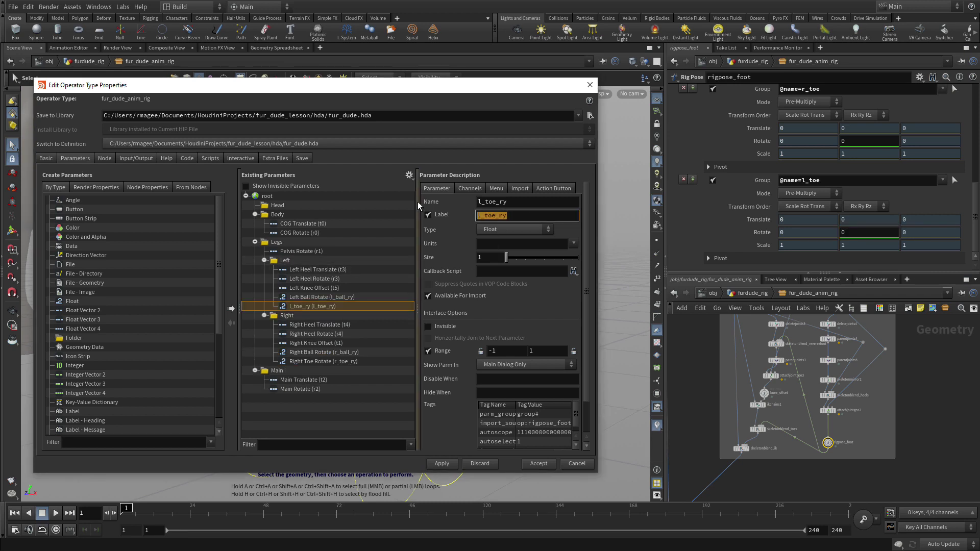
type("Left Toe Rotate")
Confirm the Left Toe Rotate label and set both Ball Rotate ranges to 0–30
key("Return")
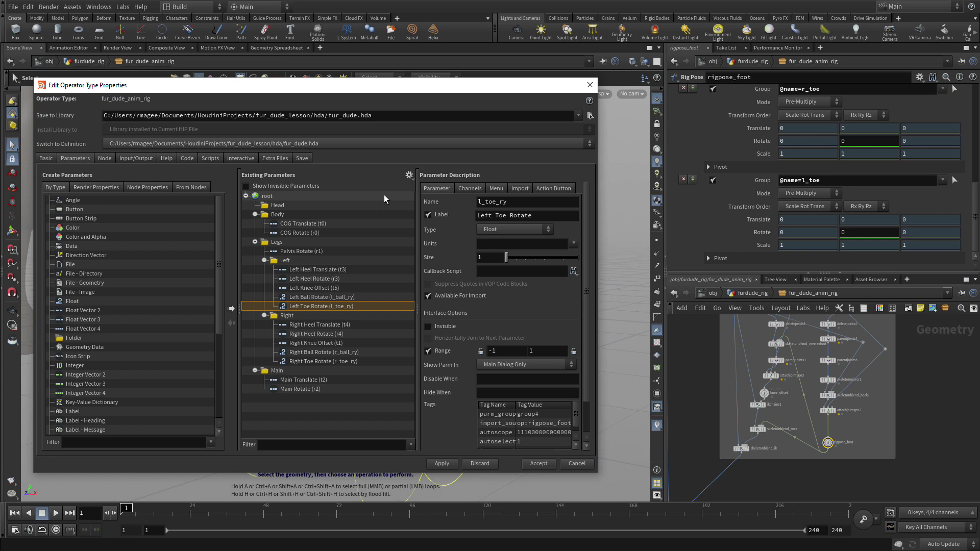
left_click(324, 297)
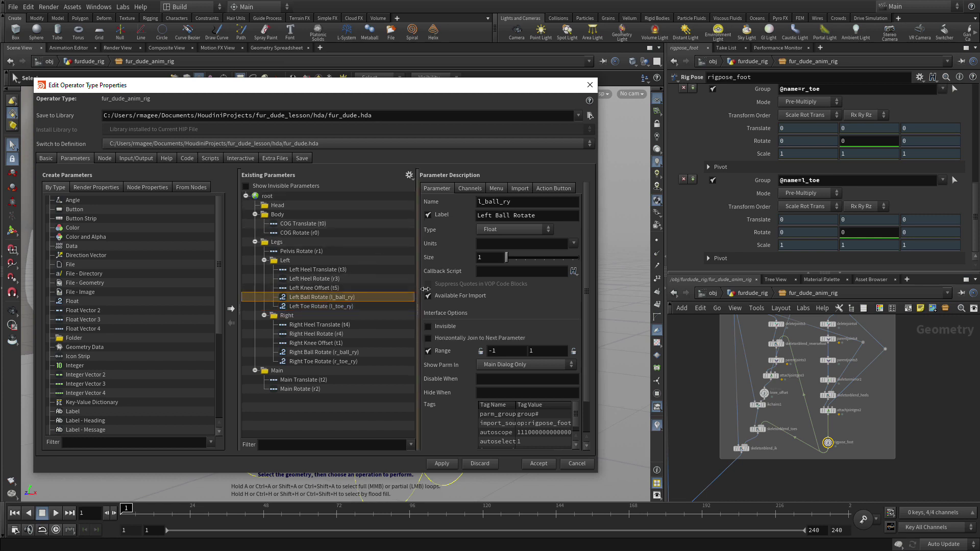
double_click(494, 351)
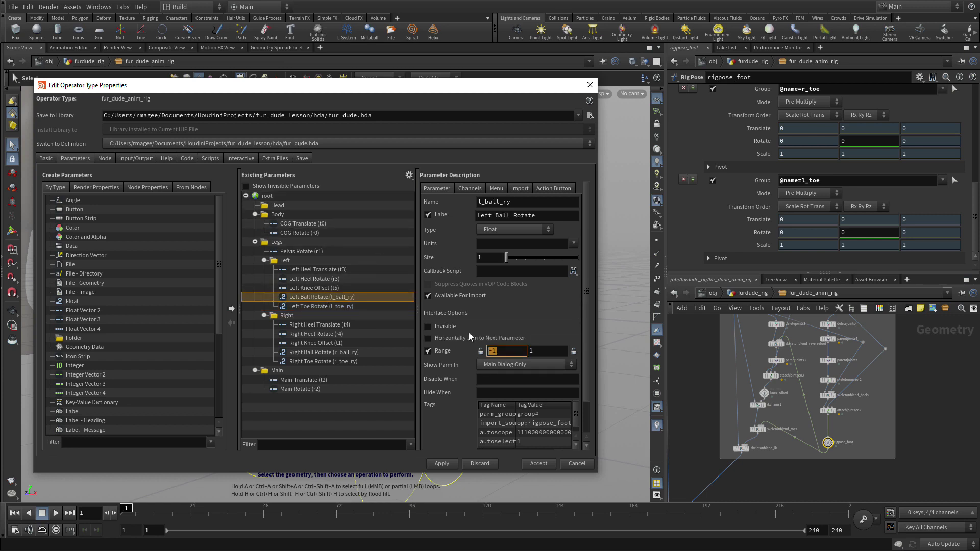
type("0")
key("Tab")
type("30")
key("Tab")
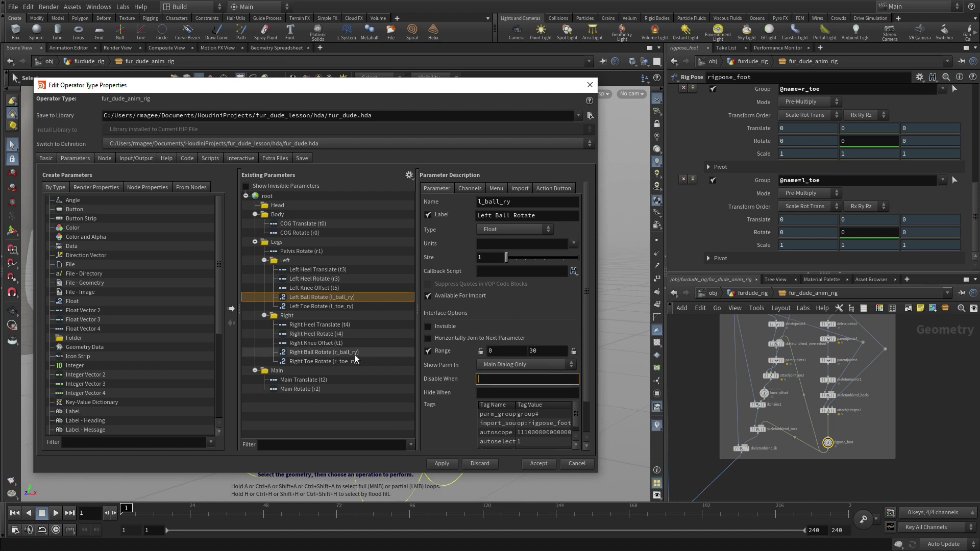
left_click(316, 352)
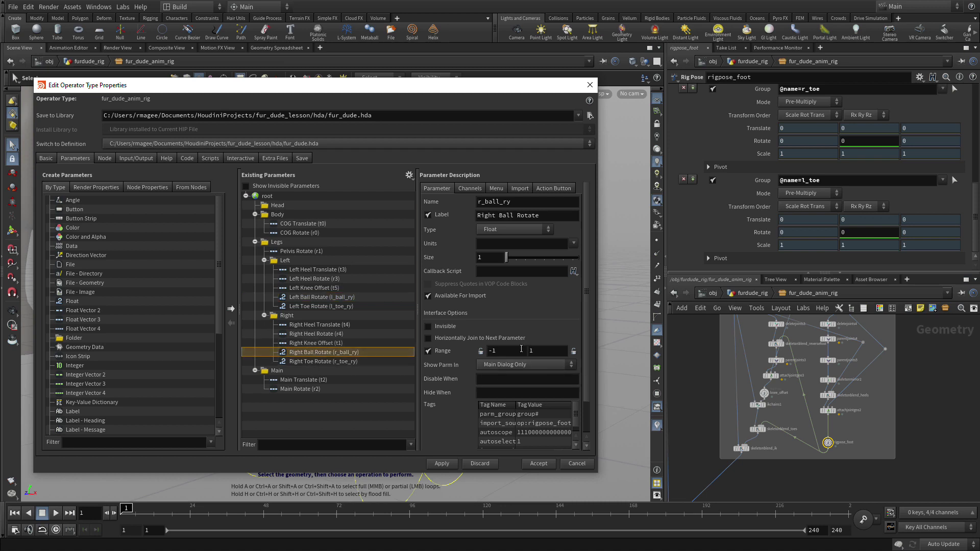
left_click_drag(520, 349, 470, 347)
key("Tab")
key("Tab")
Set the Left and Right Toe Rotate ranges to 0–20
left_click(320, 306)
double_click(510, 354)
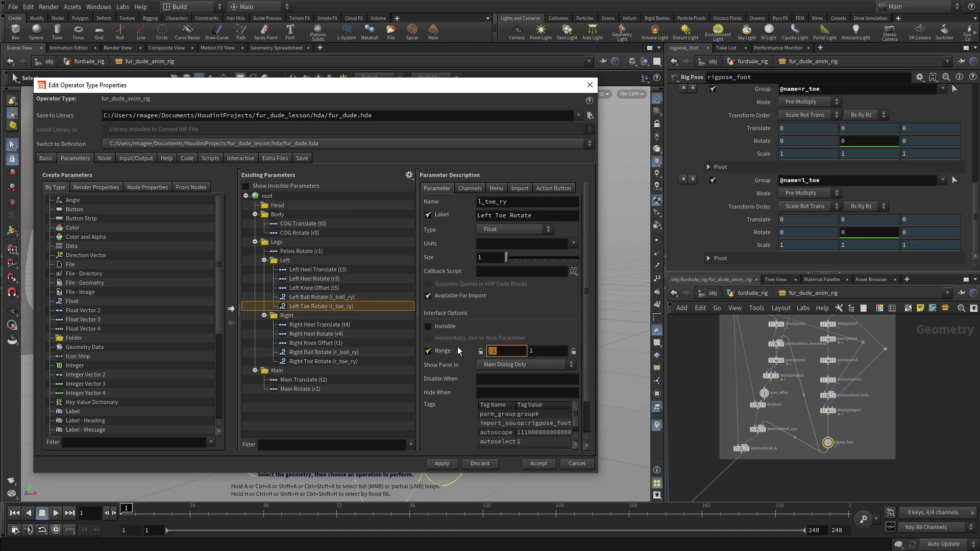
key("Tab")
type("2")
key("Tab")
left_click(322, 361)
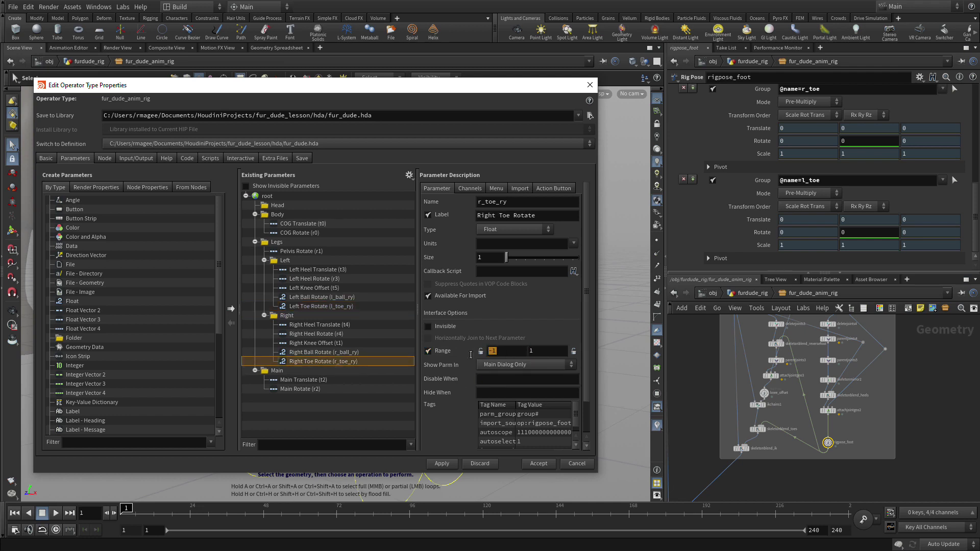
double_click(492, 351)
key("Tab")
key("Tab")
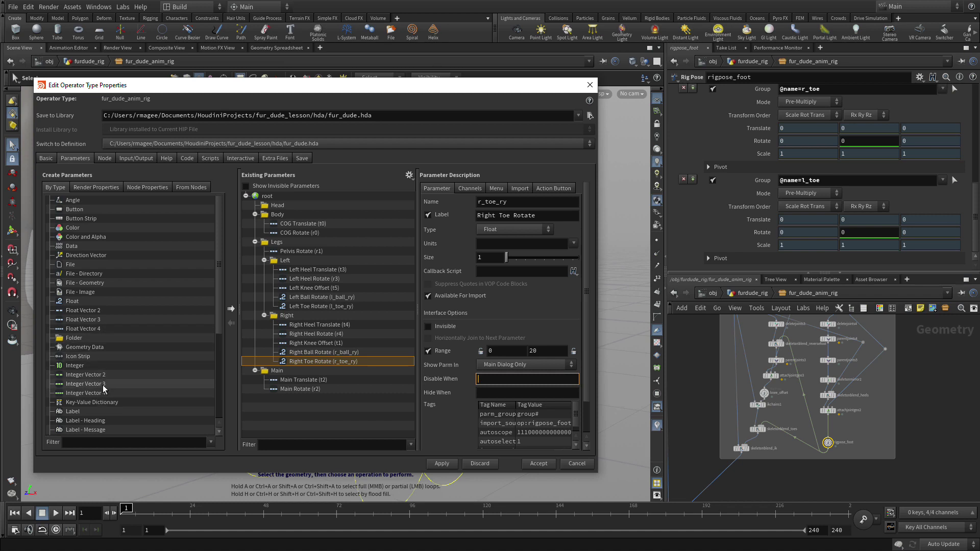
Add a separator above each Ball Rotate in Left and Right, then accept the changes
scroll(104, 388, "down", 5)
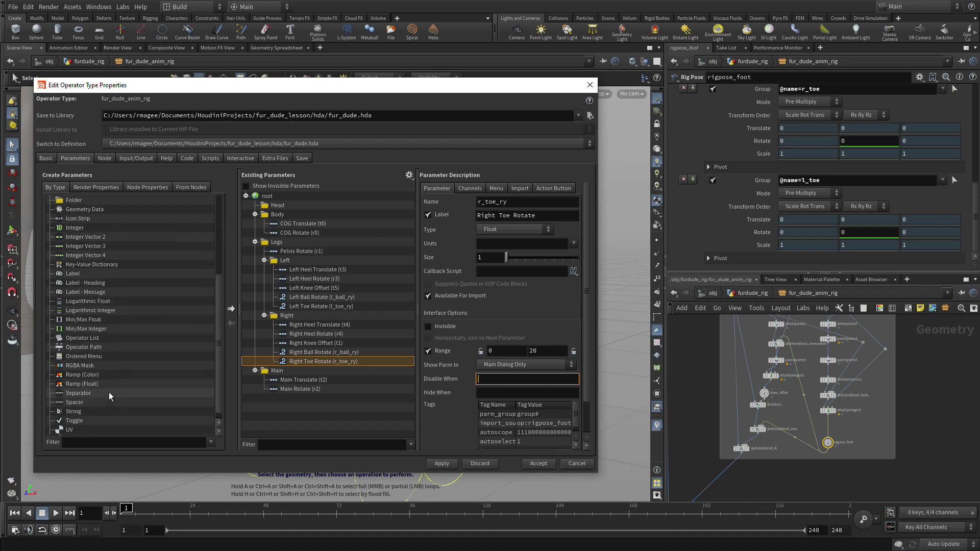
left_click_drag(107, 394, 292, 357)
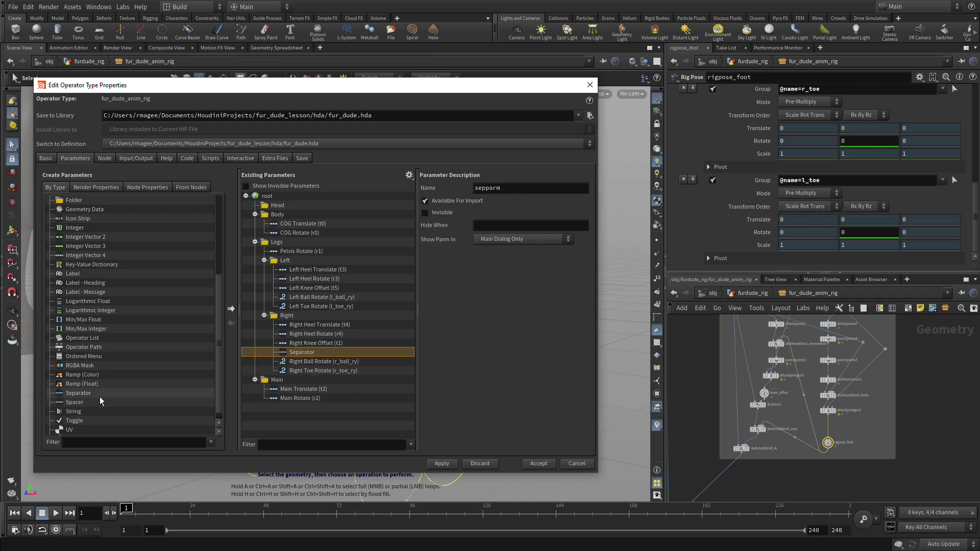
left_click_drag(82, 394, 312, 298)
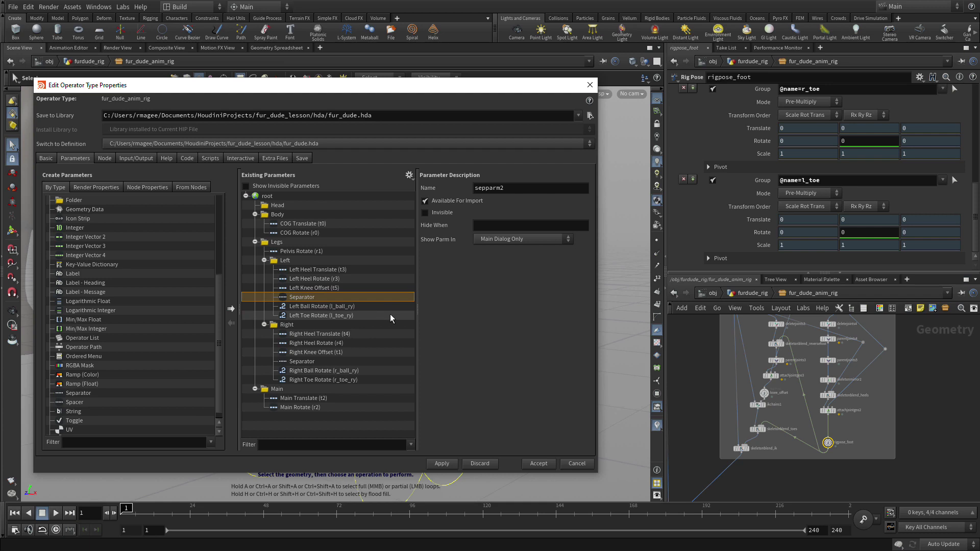
left_click(543, 464)
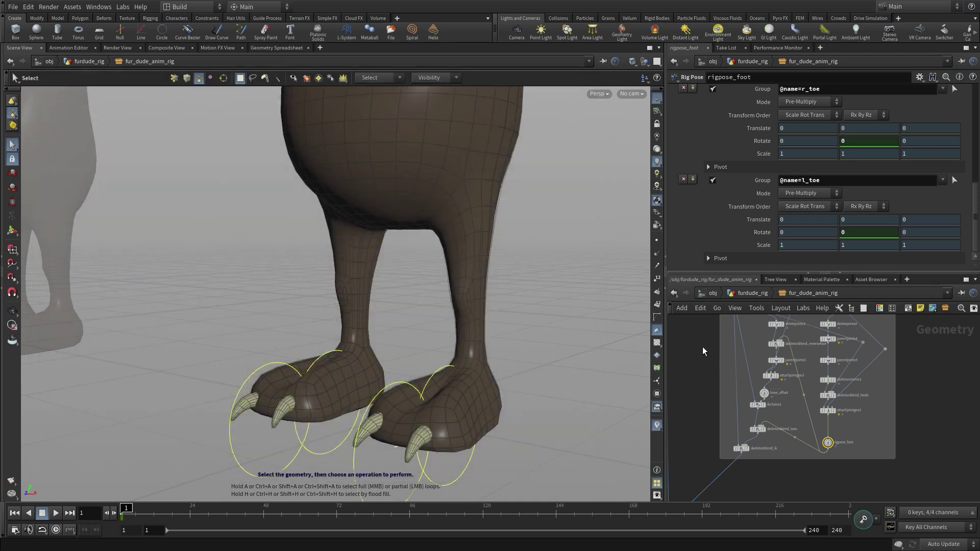
Select fur_dude_anim_rig and check its Body, Legs (Right, Left) and Main tabs
left_click(703, 351)
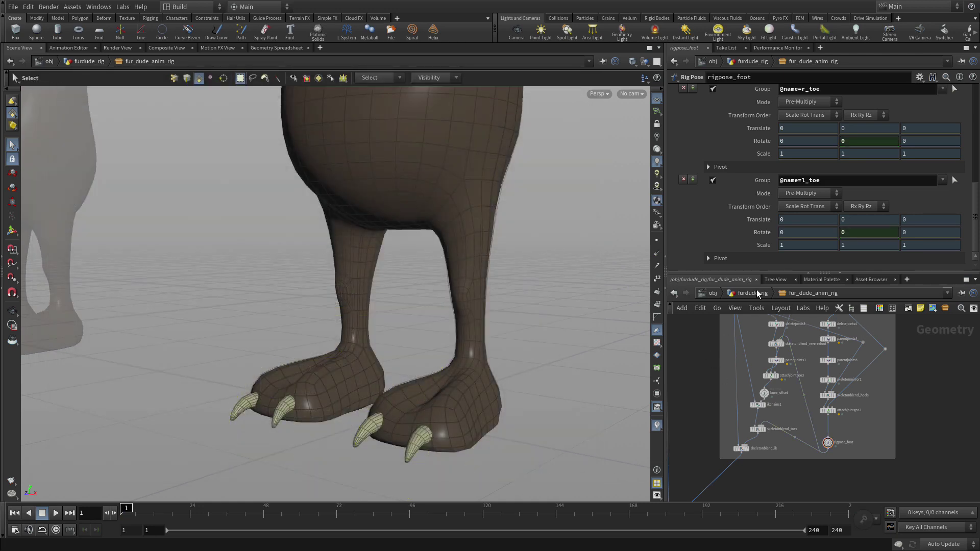
left_click(758, 293)
mouse_move(827, 408)
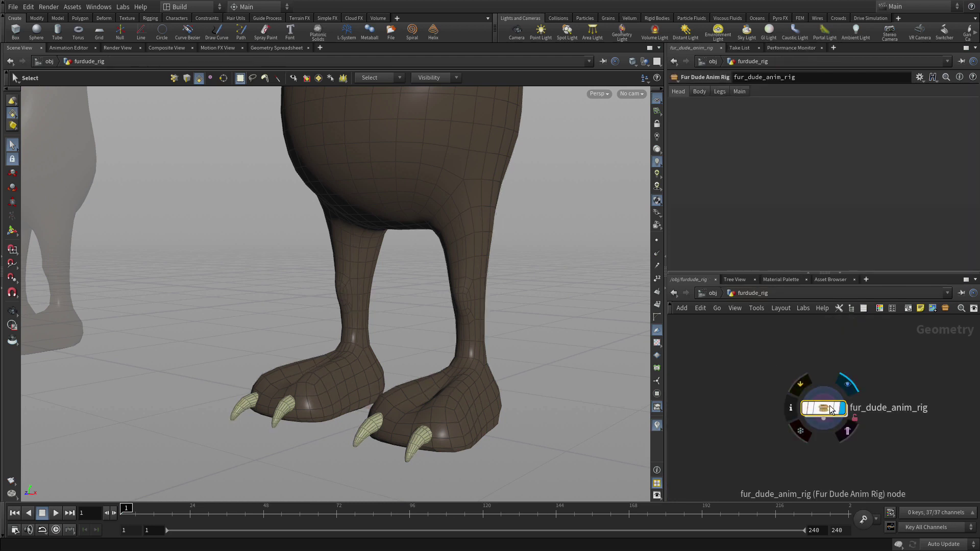
left_click(699, 92)
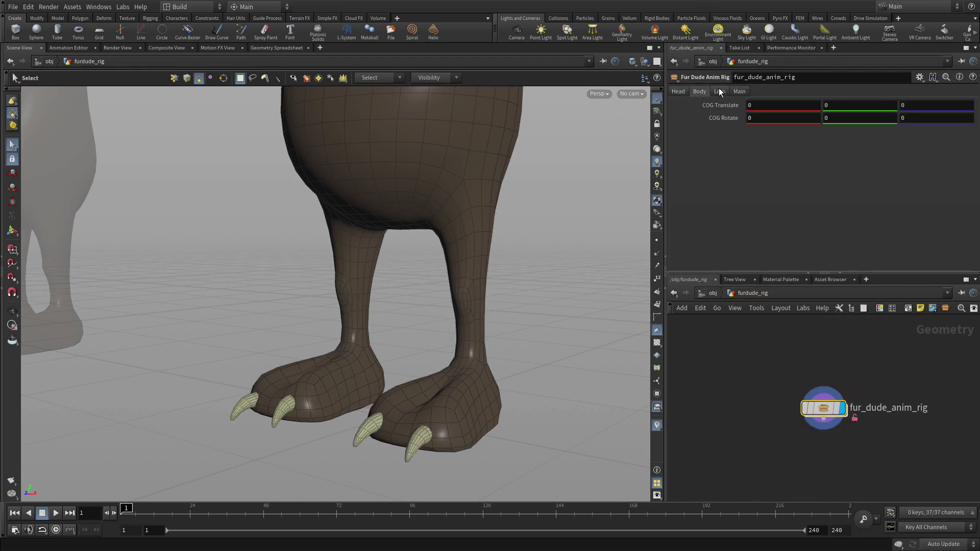
left_click(720, 91)
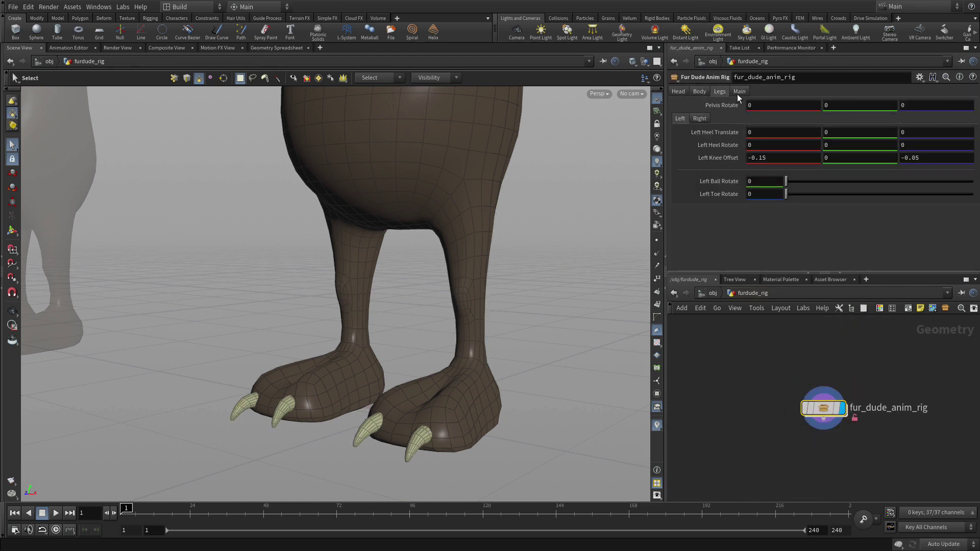
left_click(700, 119)
left_click(681, 119)
left_click(740, 91)
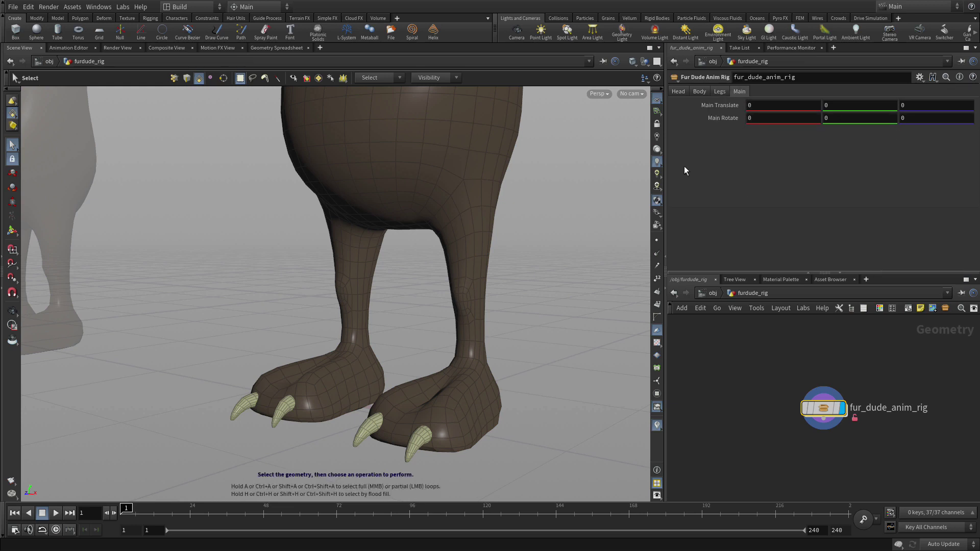
Jump to test_rig, frame the character's face and activate the Rig Pose tool
left_click(731, 363)
key("1")
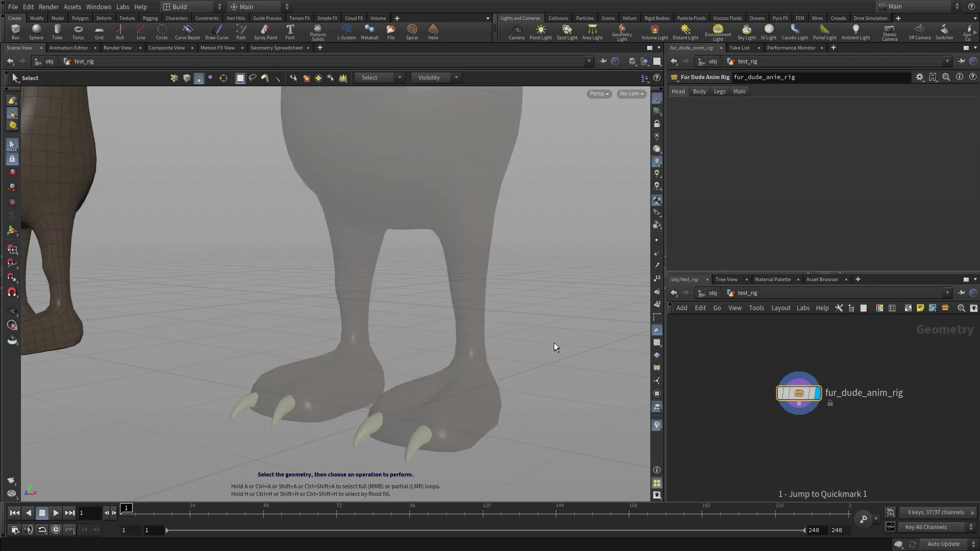
left_click_drag(168, 228, 284, 357)
key("s")
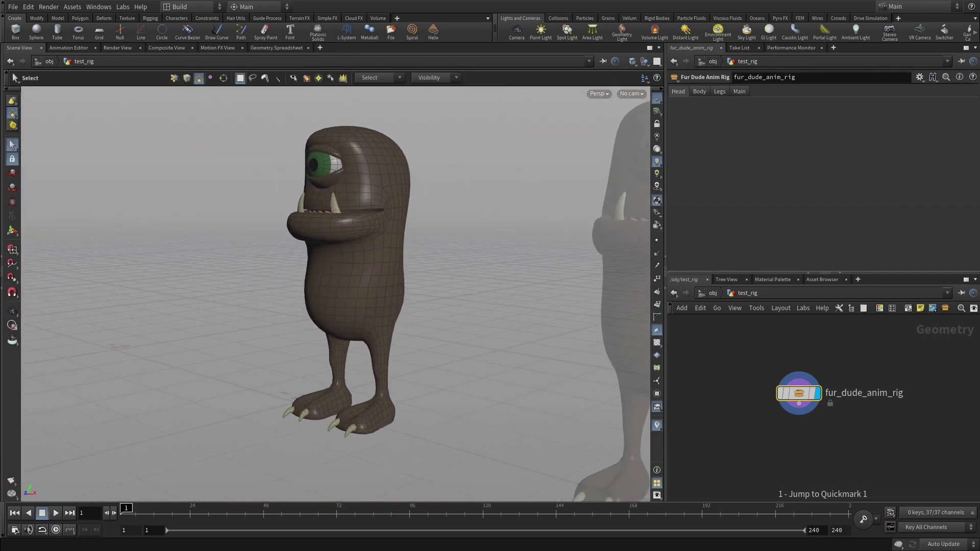
left_click(11, 232)
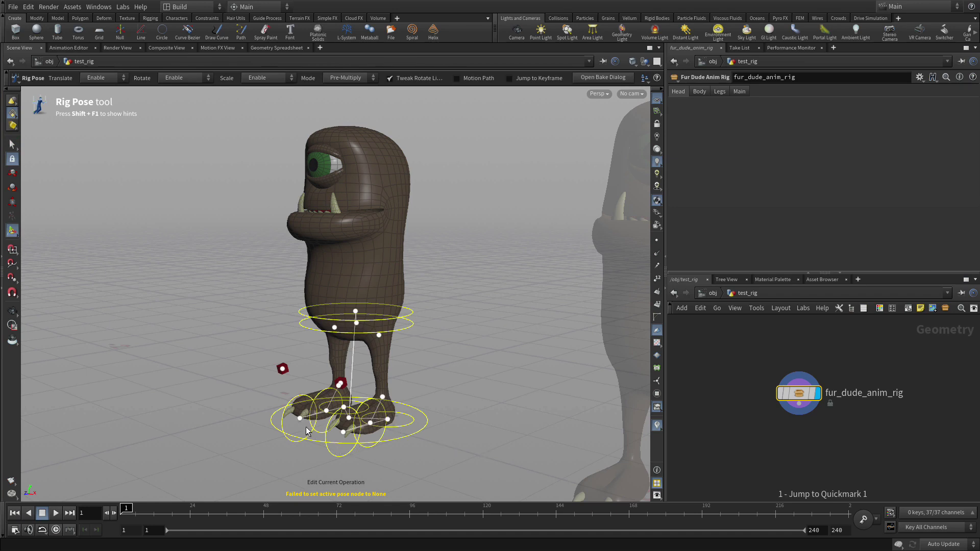
Lift a foot control off the ground and rotate the right leg at the ankle
left_click(370, 423)
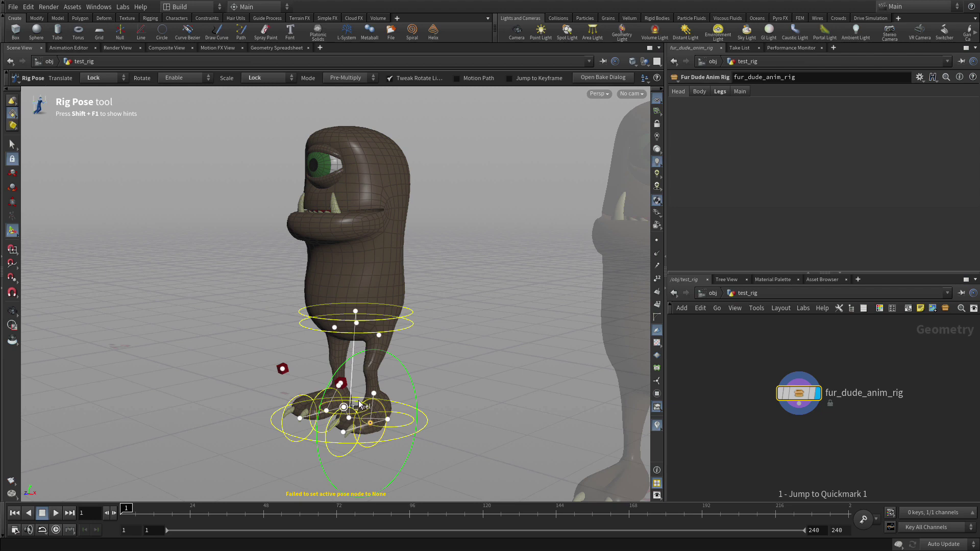
left_click(333, 412)
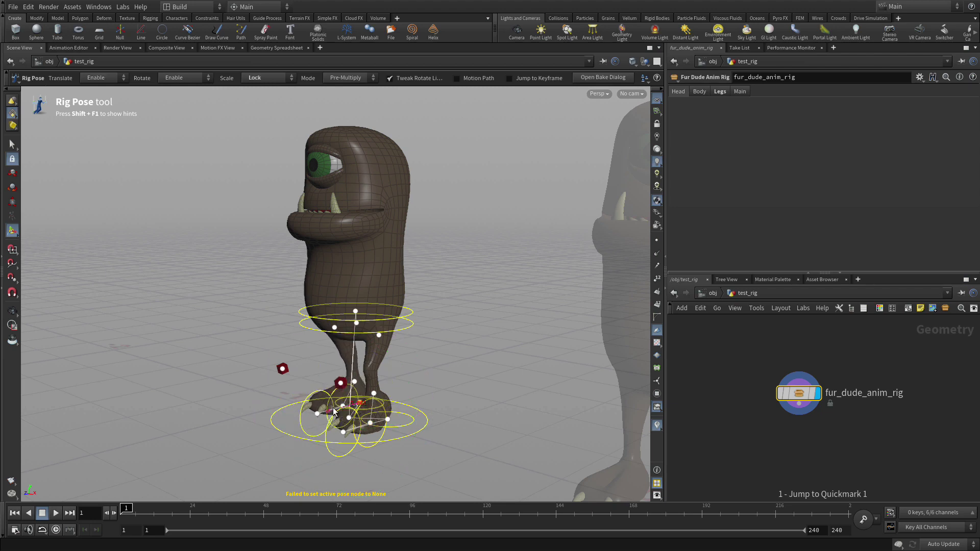
left_click_drag(334, 411, 359, 359)
left_click(355, 364)
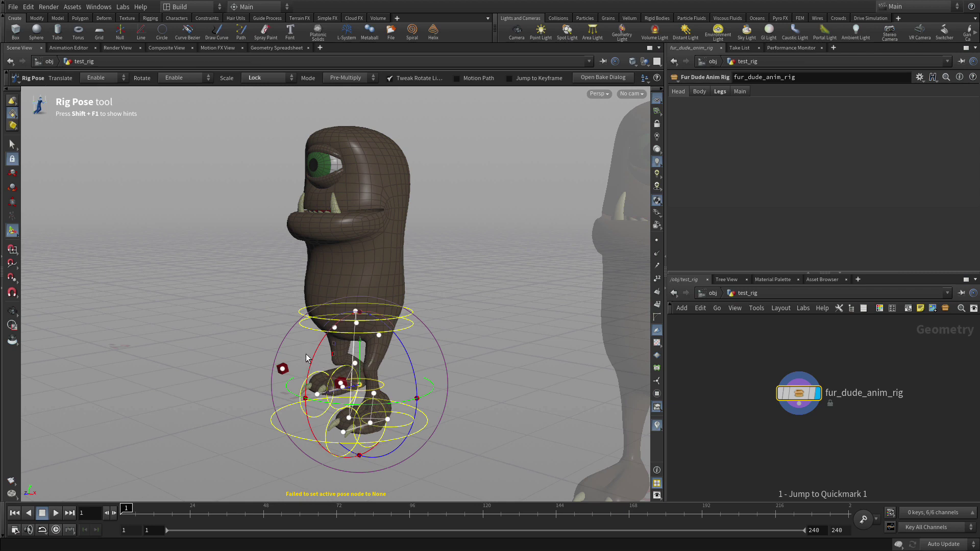
left_click_drag(319, 365, 309, 386)
Tilt the body with the hip control, then lower it slightly with the COG control
left_click(400, 324)
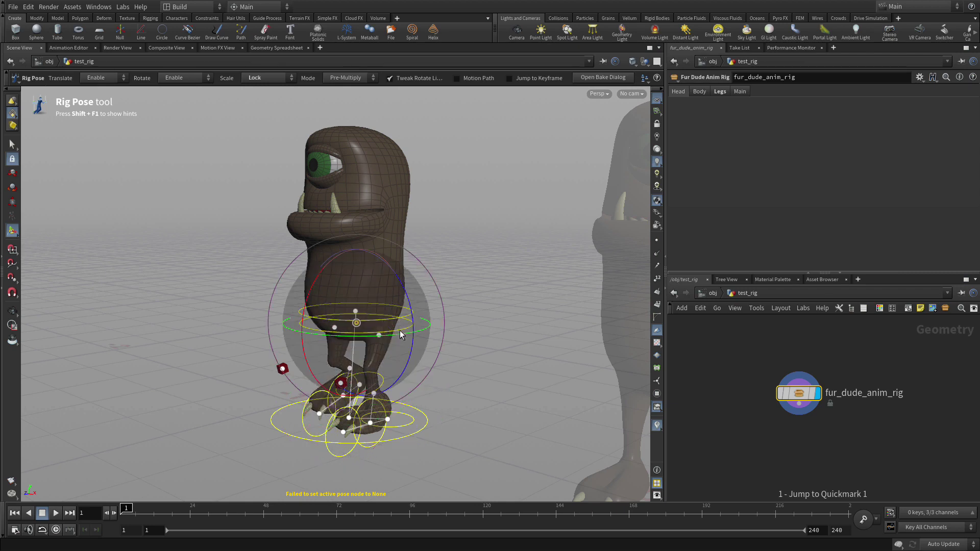
left_click_drag(408, 292, 393, 316)
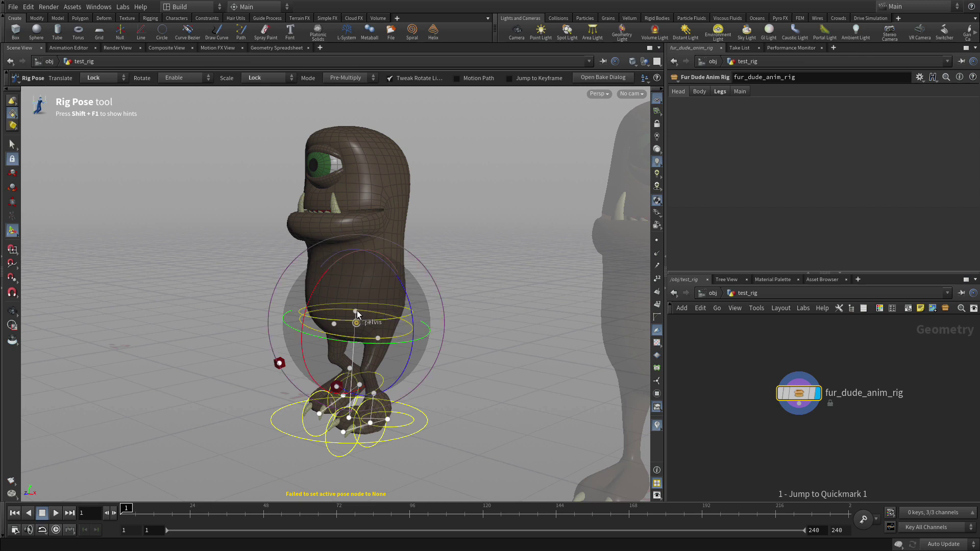
left_click(460, 295)
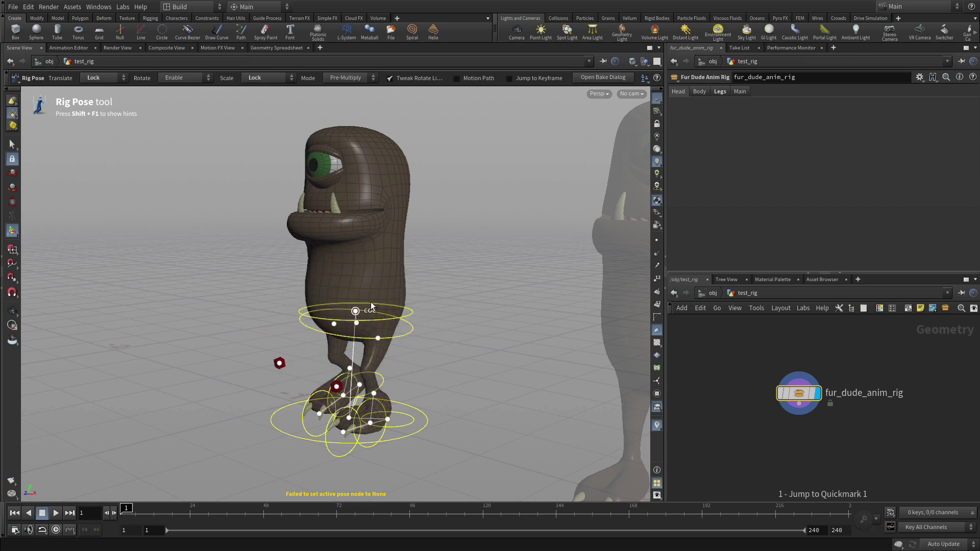
left_click(371, 307)
mouse_move(363, 289)
left_mouse_down()
mouse_move(362, 313)
mouse_move(362, 280)
mouse_move(366, 302)
mouse_move(365, 293)
left_mouse_up()
Set the right foot control to rotate and inspect the pose from frontal and side views
left_click_drag(476, 378, 433, 451, "alt")
left_click(396, 431)
key("r")
key("Escape")
left_click_drag(451, 370, 436, 282)
Frame the character in a three-quarter view and zoom the network to the bonedeform and output nodes
key("2")
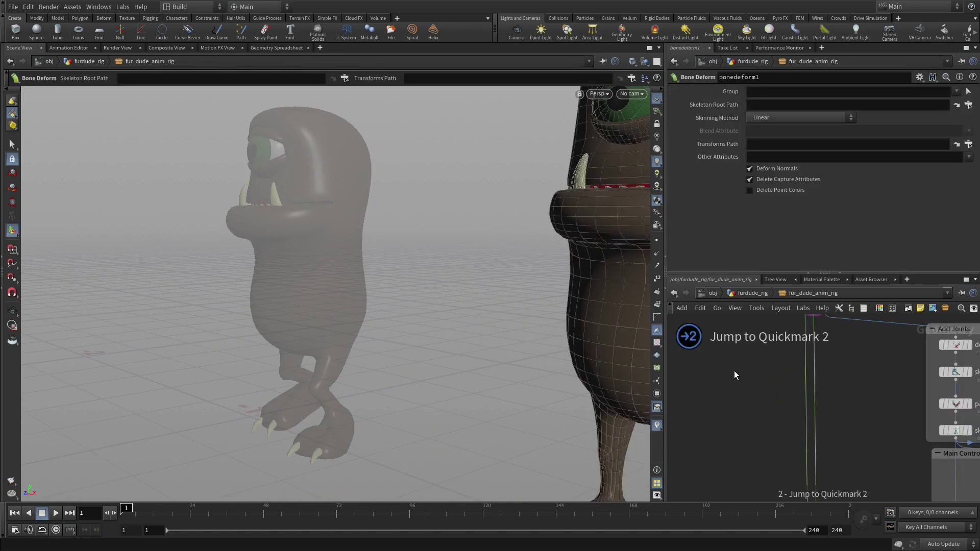
key("space")
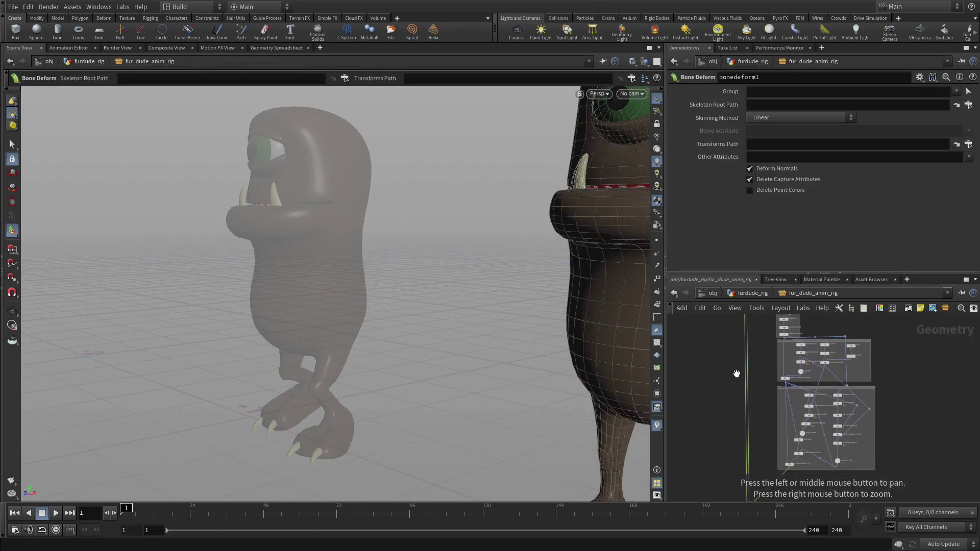
left_click_drag(459, 313, 217, 277)
left_click_drag(479, 287, 388, 312)
mouse_move(555, 329)
left_mouse_down()
mouse_move(498, 335)
mouse_move(507, 330)
left_mouse_up()
key("space")
left_click_drag(898, 483, 903, 465)
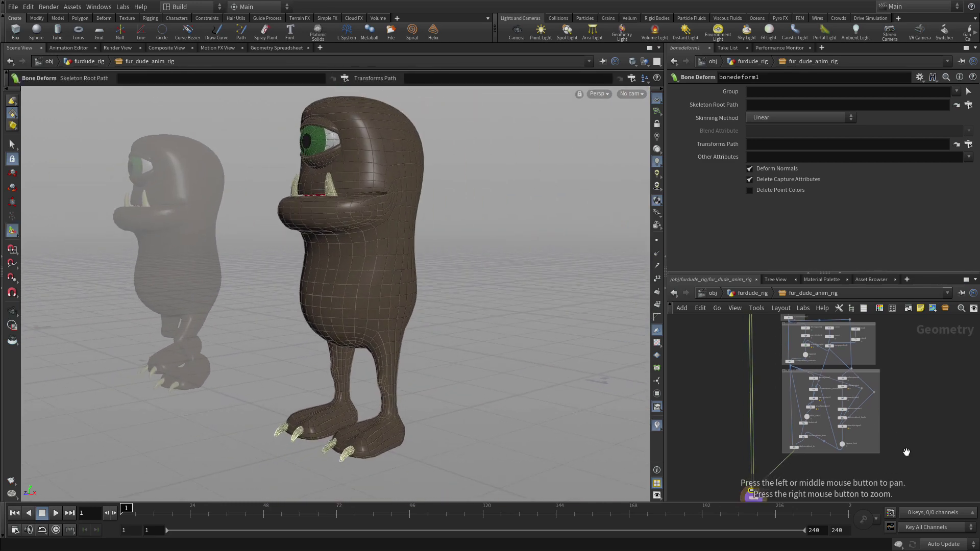
key("space")
right_click_drag(810, 487, 814, 389)
Add a Delete Joints node (deletejoints5) fed by skeletonblend_ik and display its output
key("Tab")
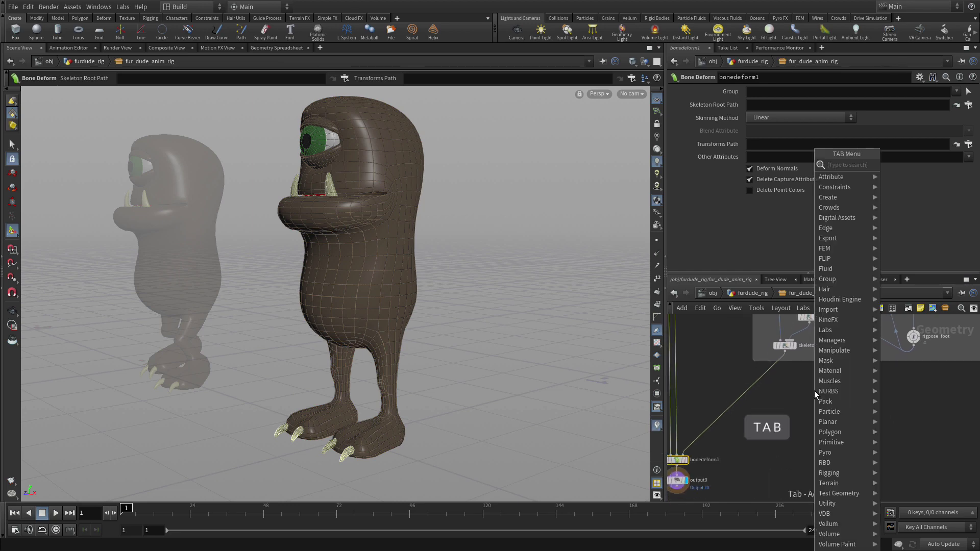
type("dele")
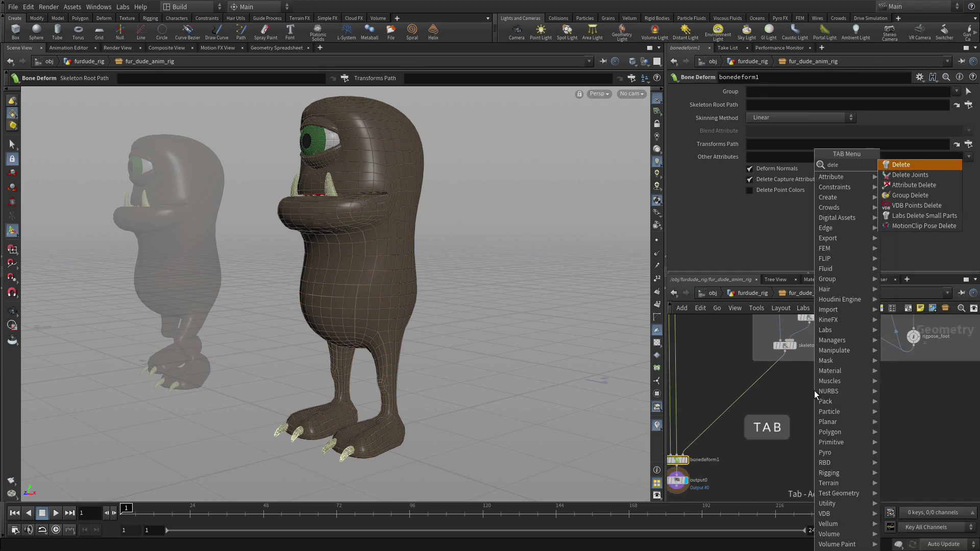
key("Down")
key("Return")
left_click(816, 444)
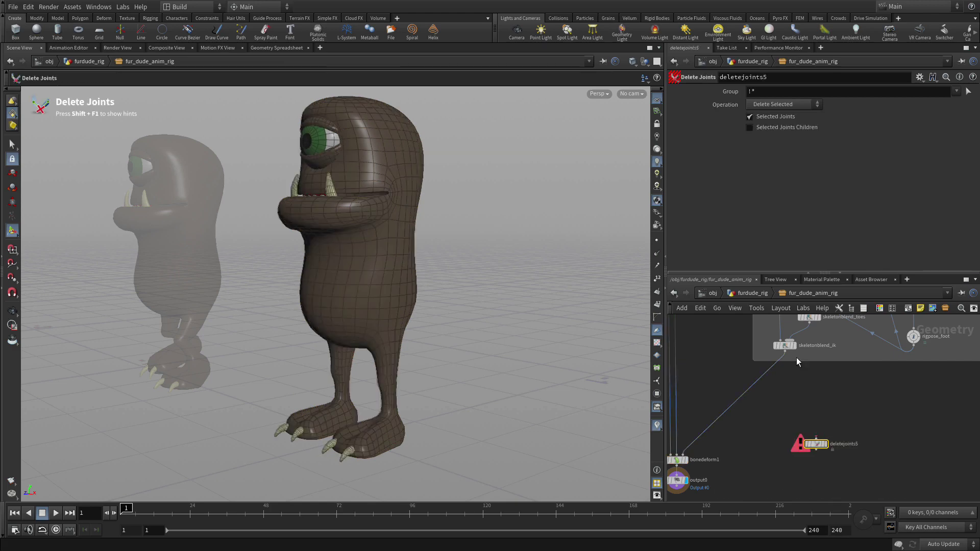
left_click(785, 352)
left_click(816, 441)
left_click_drag(818, 445, 812, 425)
key("r")
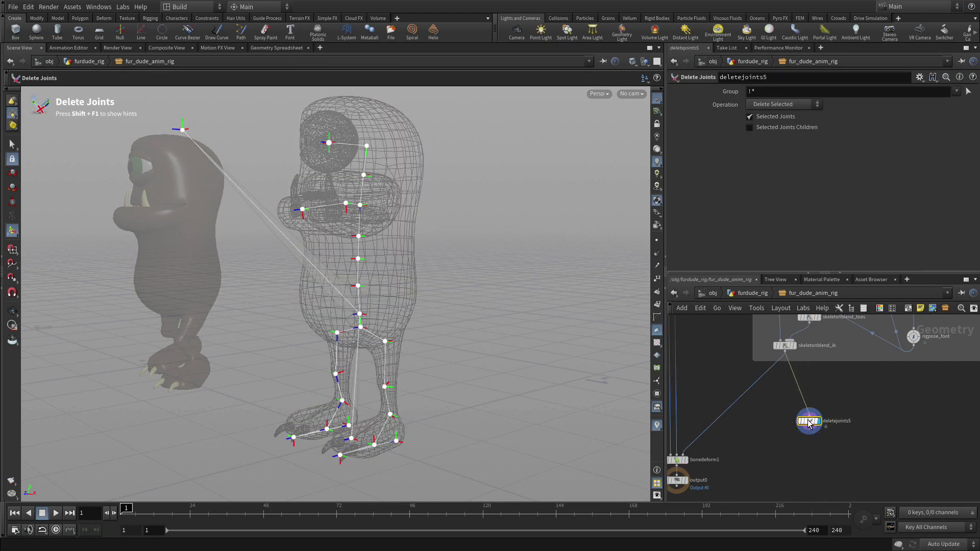
Group spine1–3, neck1, neck2 and jaw joints and set Operation to Delete Non-Selected
left_click(968, 92)
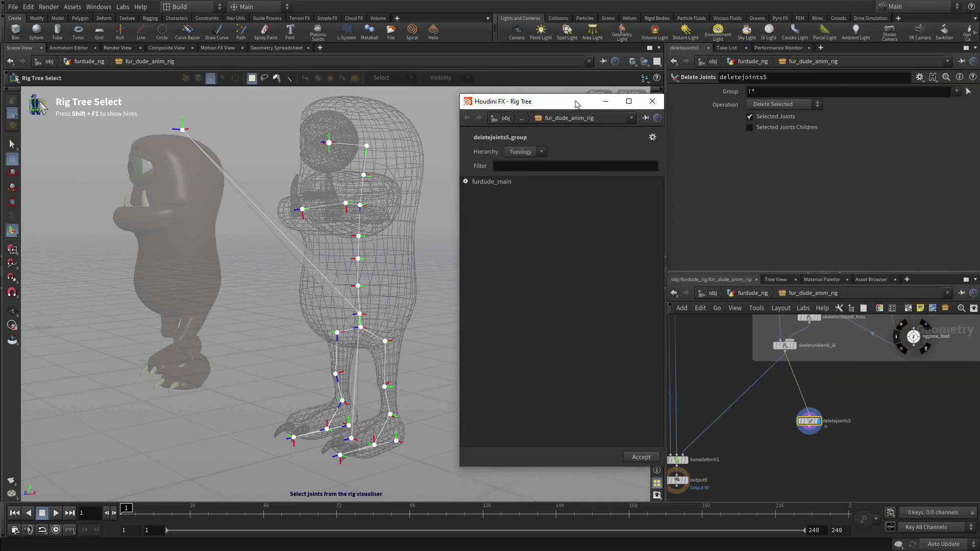
key("space")
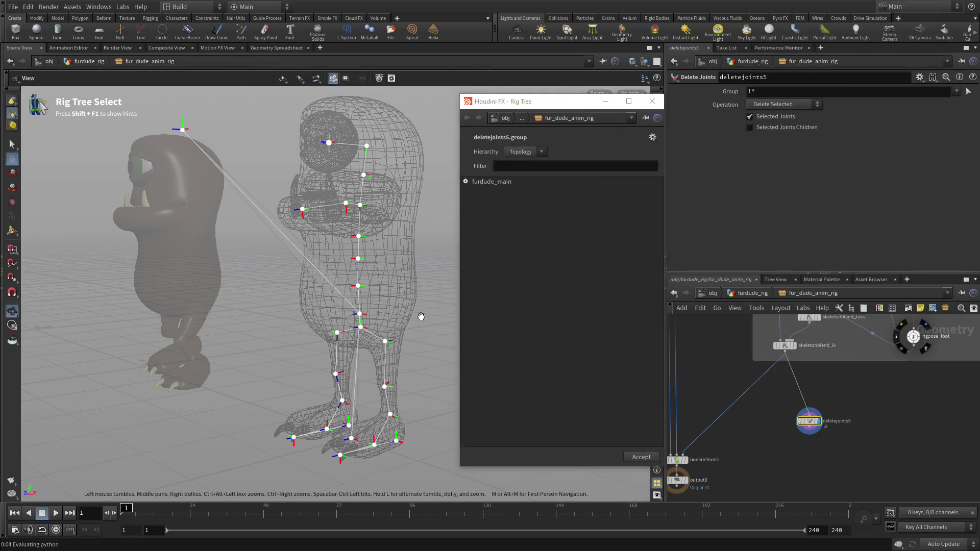
left_click_drag(436, 343, 419, 321)
middle_click_drag(419, 321, 422, 337)
left_click(355, 312)
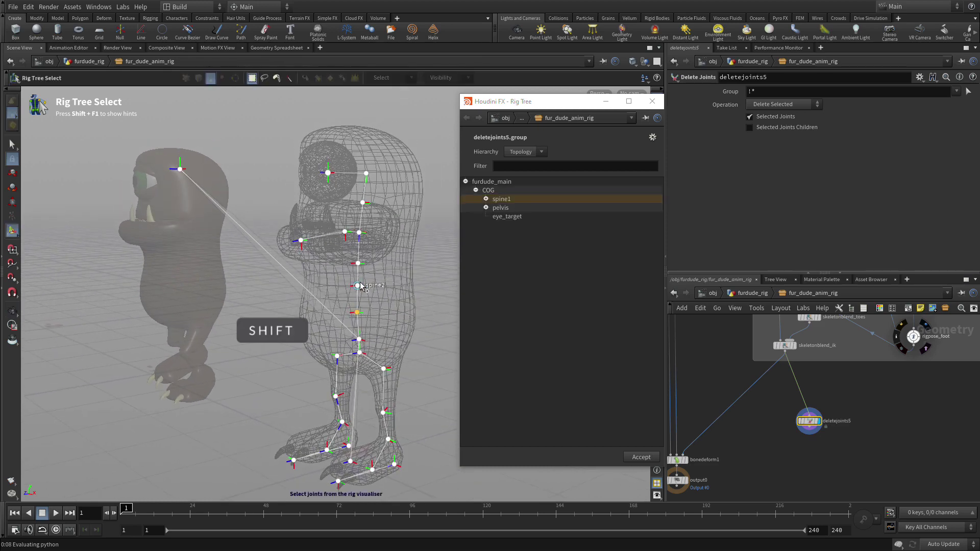
left_click(357, 286, "shift")
left_click(357, 263, "shift")
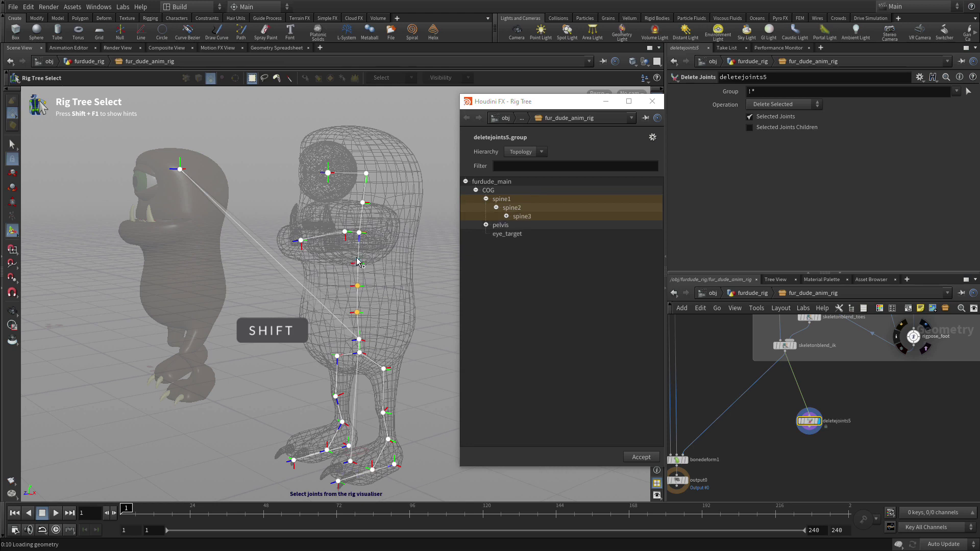
left_click(359, 233, "shift")
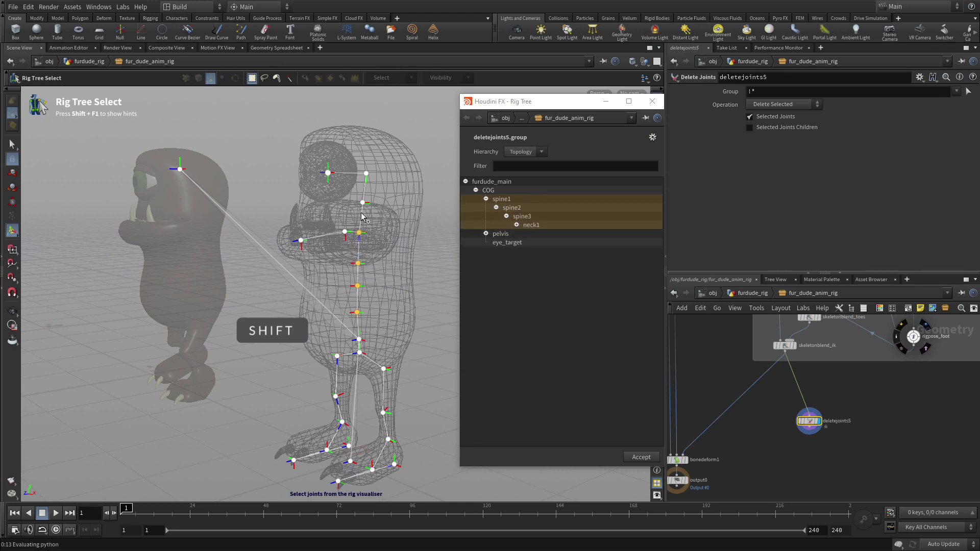
left_click(363, 202, "shift")
left_click(345, 232, "shift")
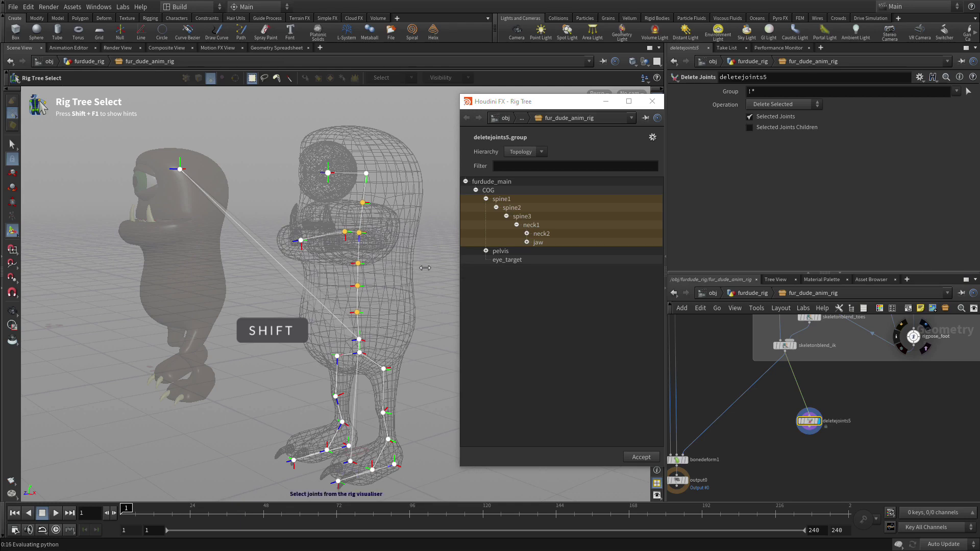
key("Return")
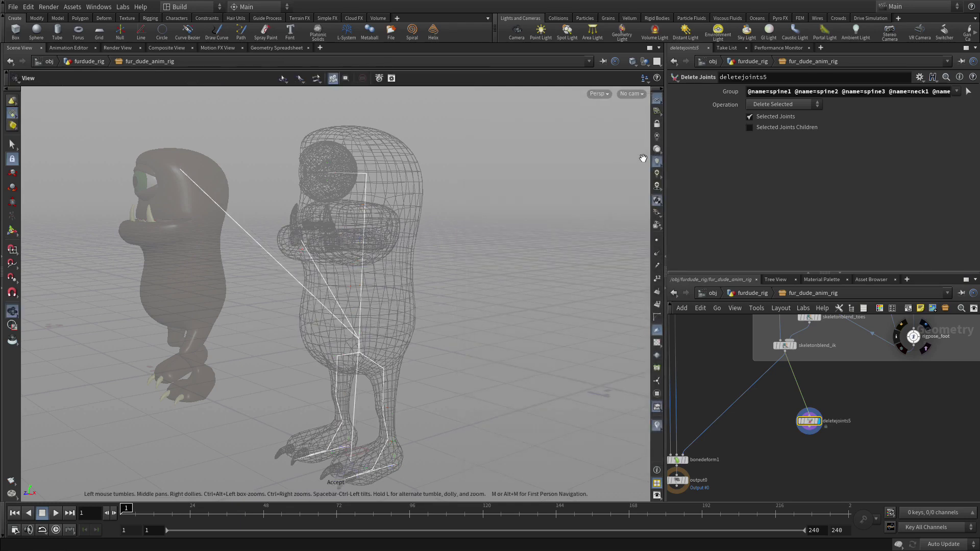
left_click(793, 104)
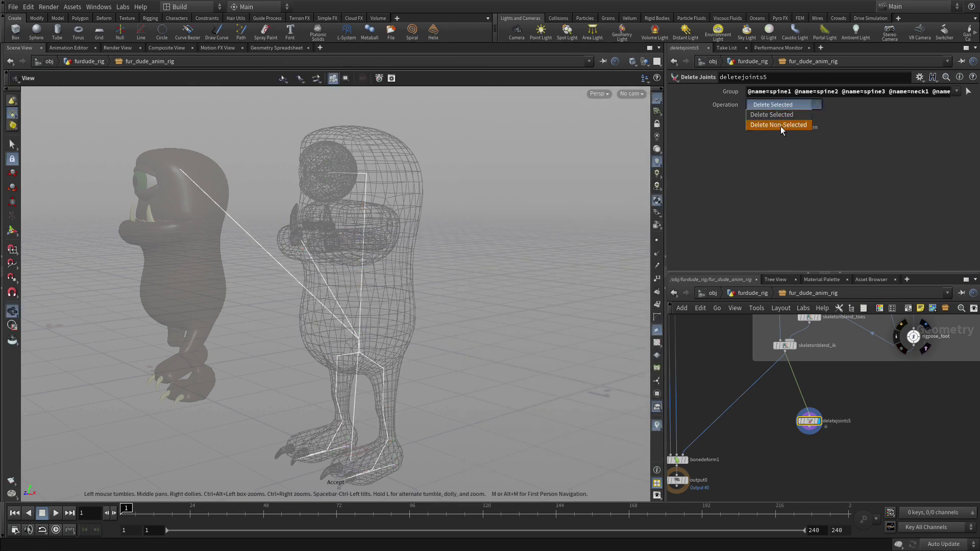
left_click(781, 125)
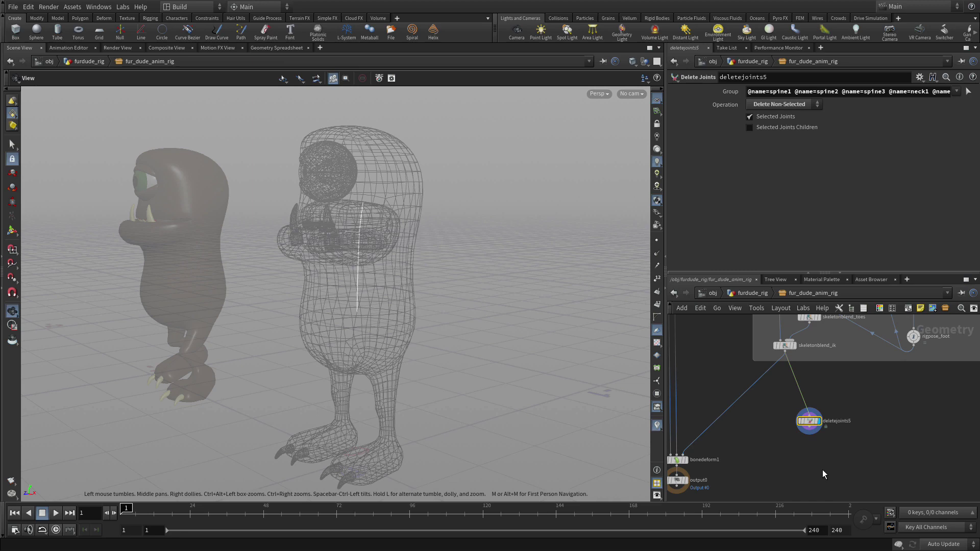
Add a Rig Pose node beneath deletejoints5
key("Tab")
type("rigpos")
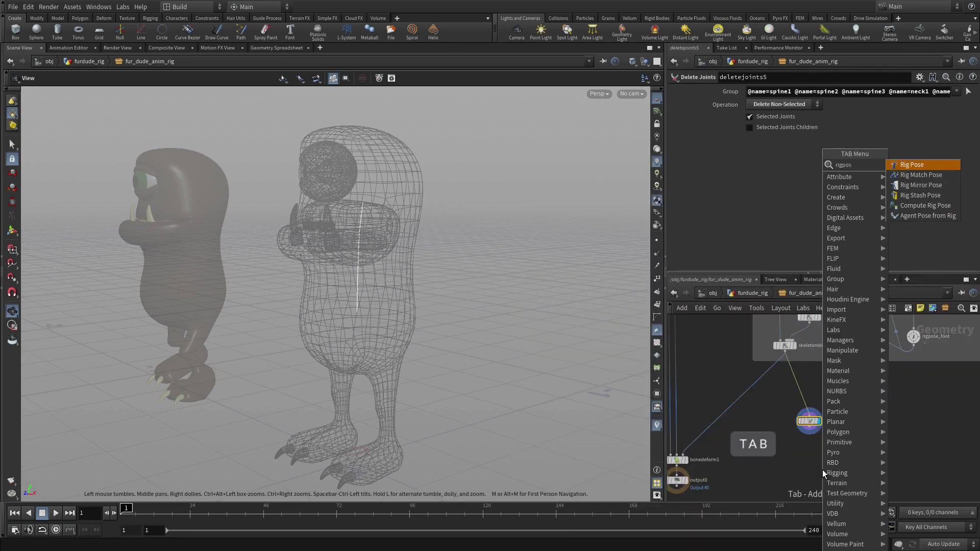
key("Return")
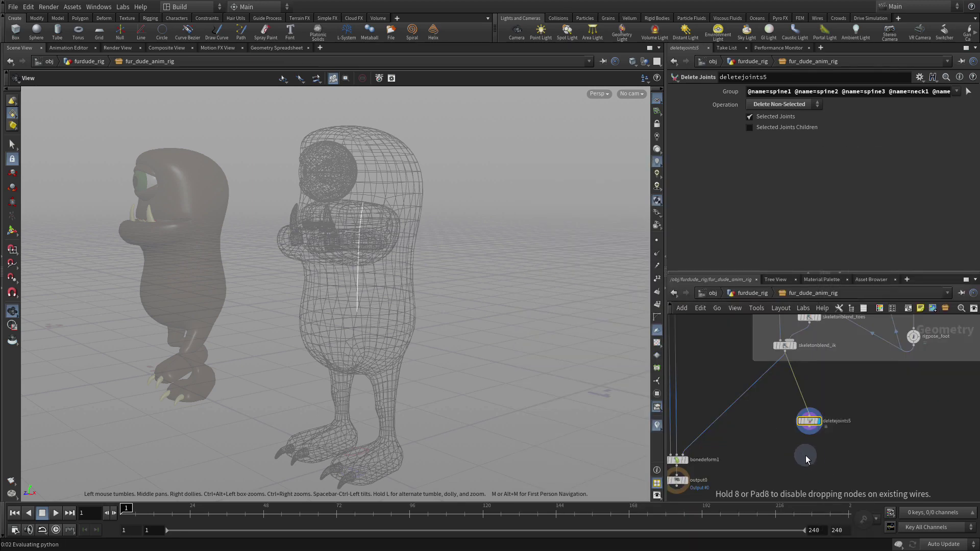
left_click(805, 455)
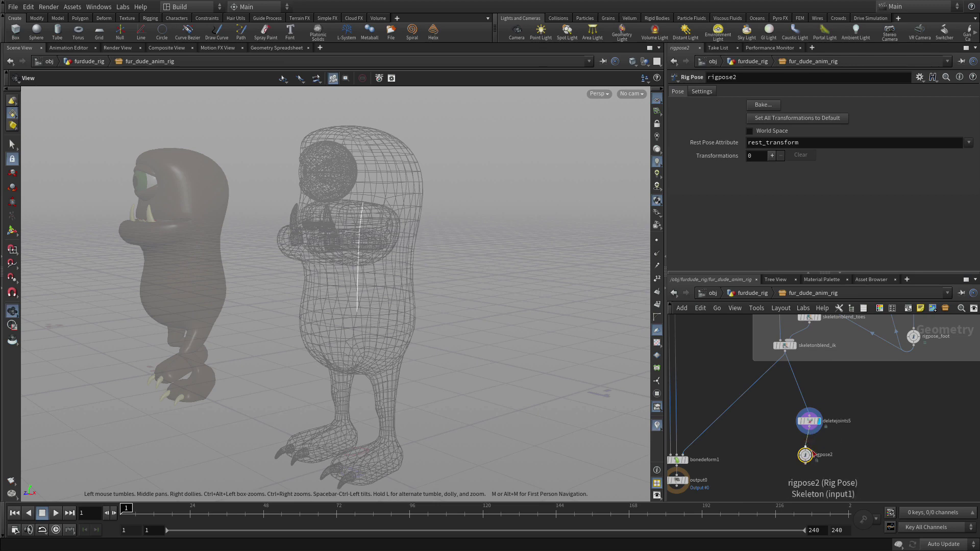
Pan up the network and pick a Skeleton Blend node from the Tab search
key("space")
left_click_drag(813, 458, 812, 385)
left_click_drag(701, 406, 768, 440)
key("Tab")
type("skele")
key("Return")
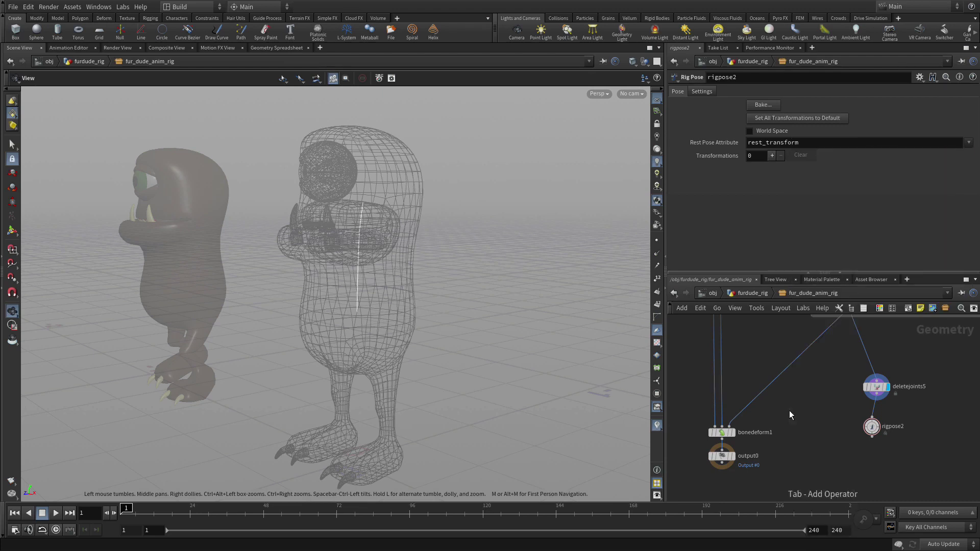
Insert Skeleton Blend above bonedeform1, wire rigpose2 into its second input, and display bonedeform1
left_click(764, 394)
left_click(872, 440)
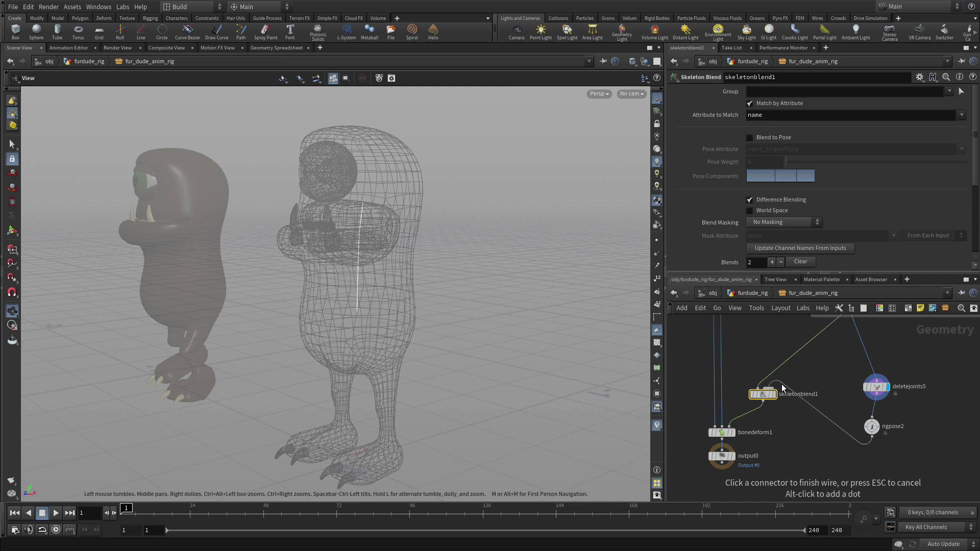
left_click(785, 406)
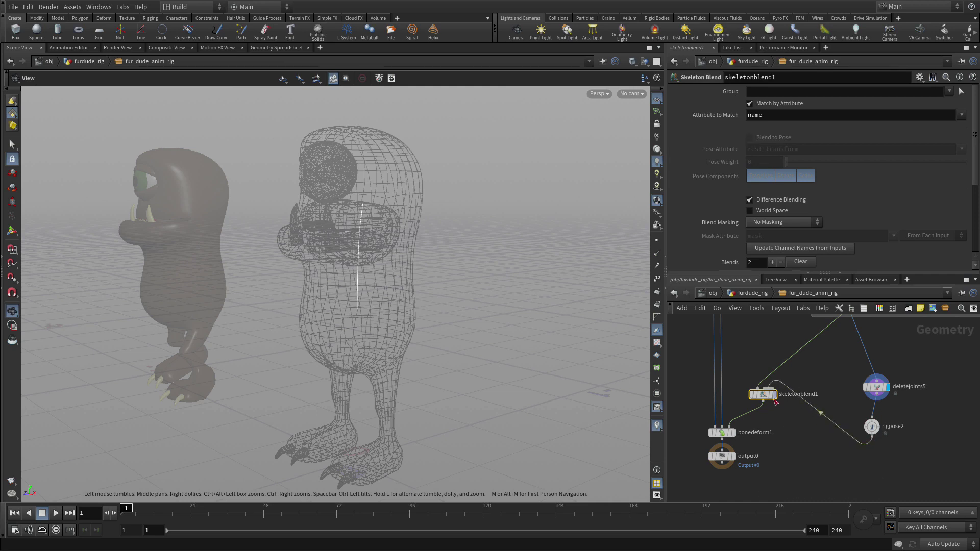
left_click(734, 430)
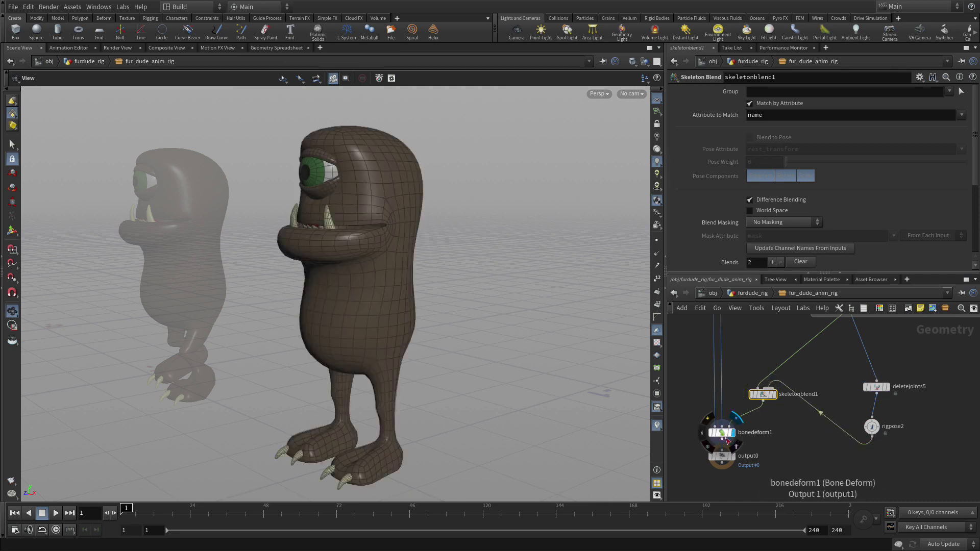
left_click(724, 433)
Enable World Space, set weight1 to 1, and tidy the deletejoints5, rigpose2 and blend layout
left_click(771, 395)
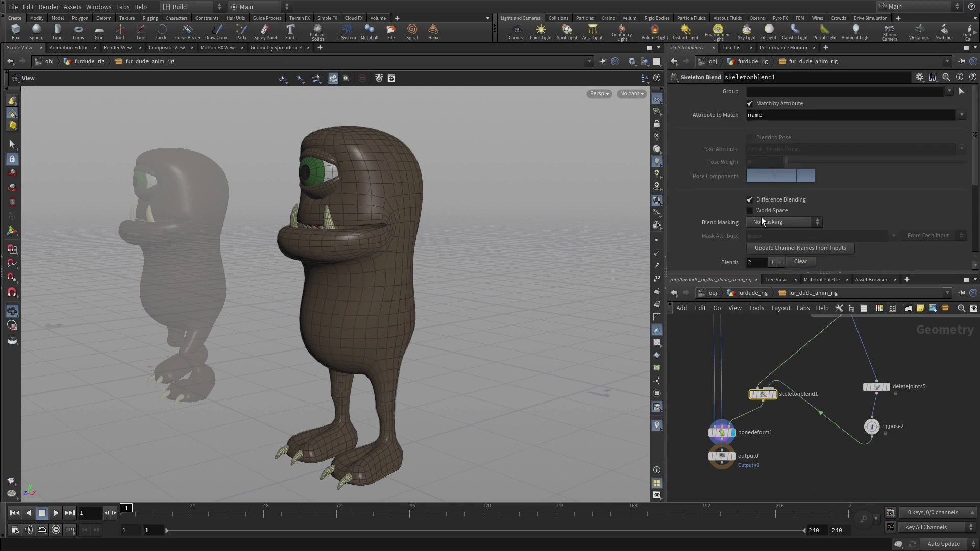
scroll(790, 256, "down", 3)
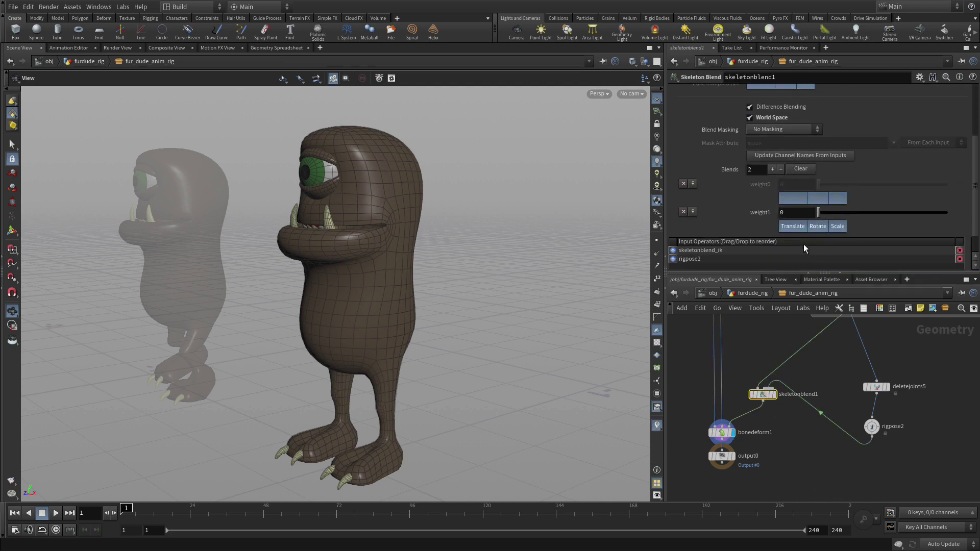
left_click_drag(817, 210, 968, 223)
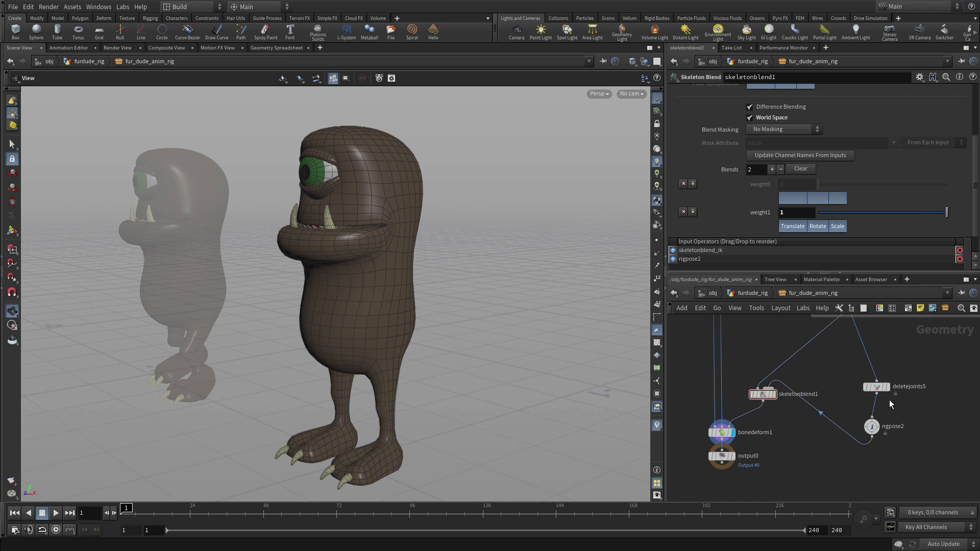
left_click_drag(875, 388, 868, 350)
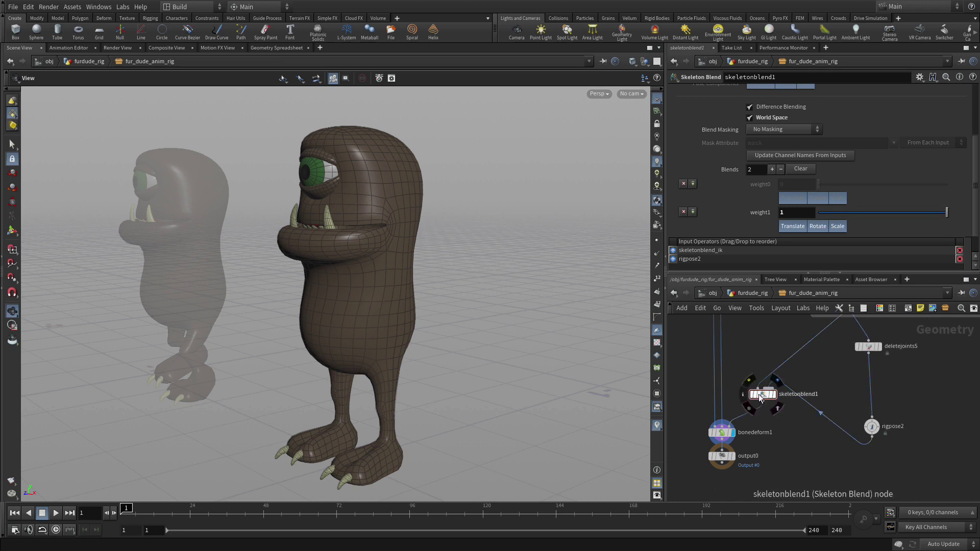
left_click_drag(759, 394, 835, 397)
left_click_drag(875, 429, 871, 374)
Rename the nodes rigpose_spine, deletejoints_spine and skeletonblend_spine, then select all three
double_click(893, 372)
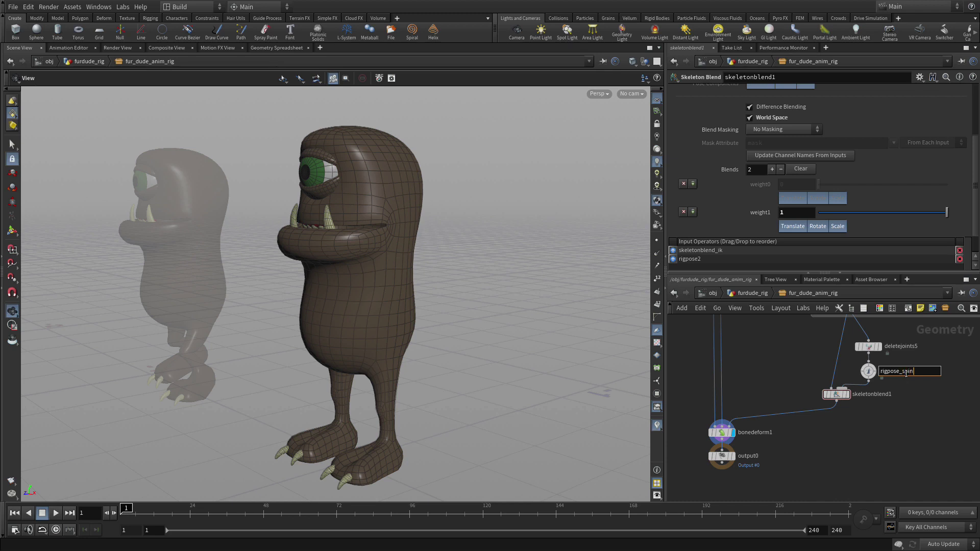
type("e")
key("Return")
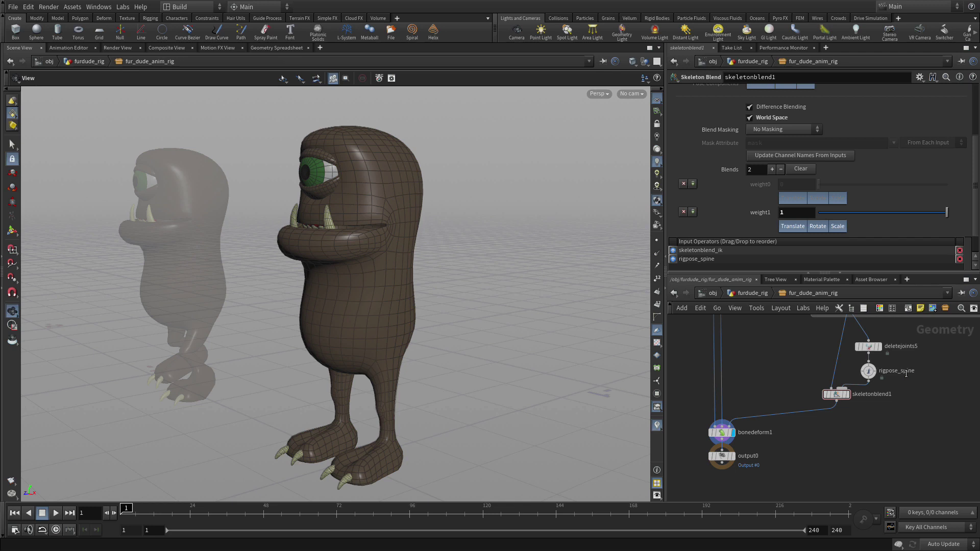
double_click(914, 347)
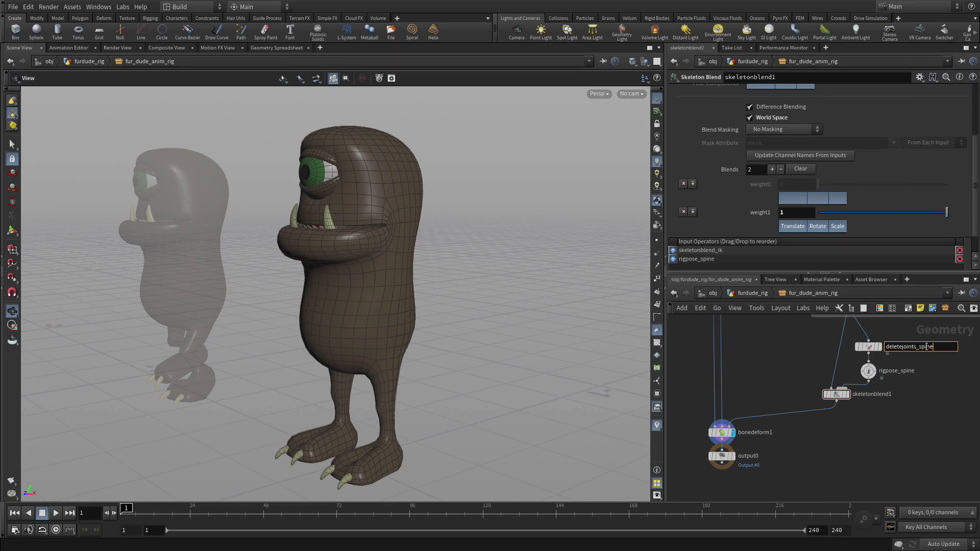
key("Return")
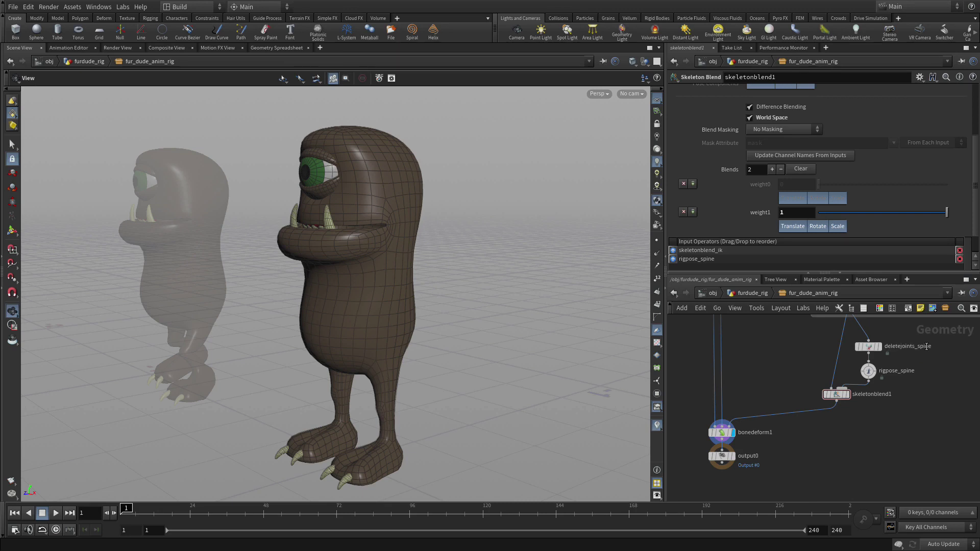
double_click(881, 396)
type("_spine")
key("Return")
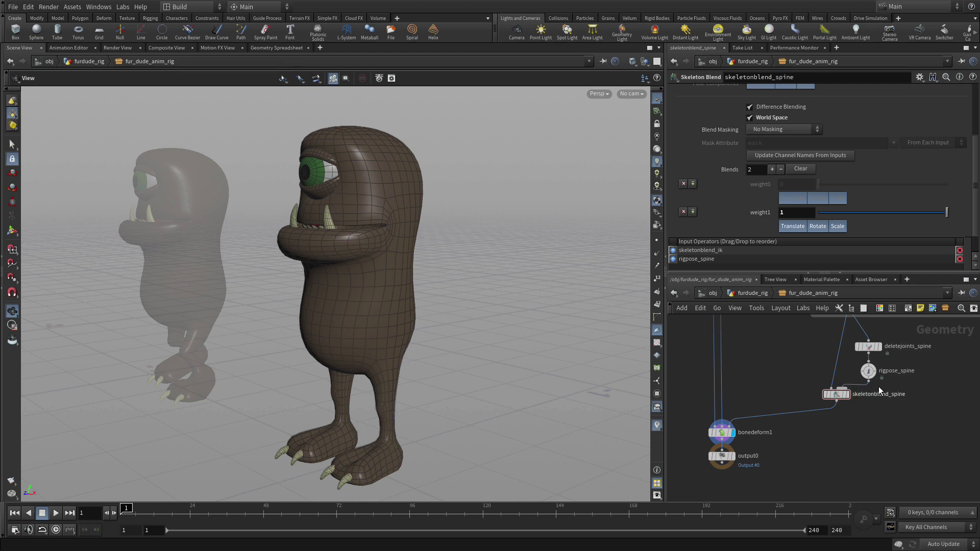
left_click_drag(798, 328, 952, 422)
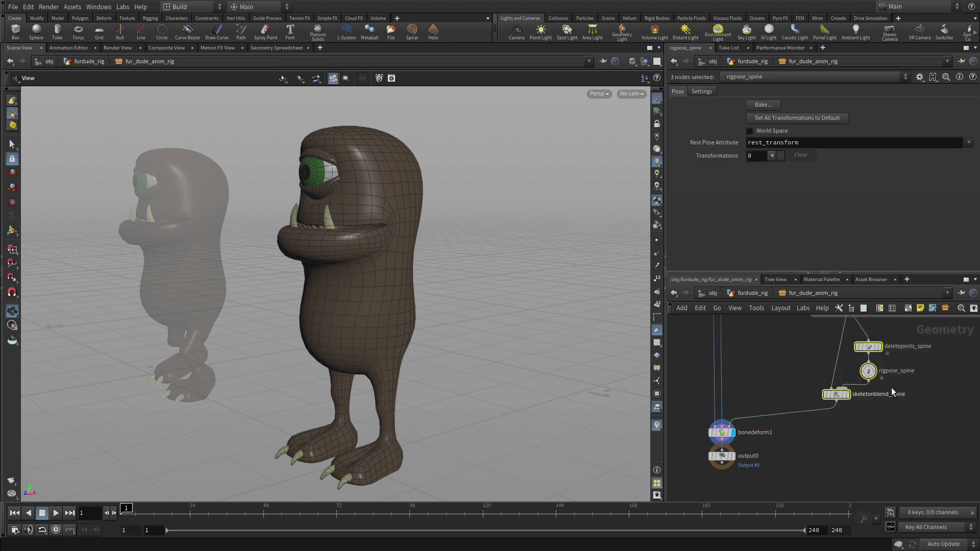
Wrap the three spine nodes in a network box titled spine_controls
left_click(908, 308)
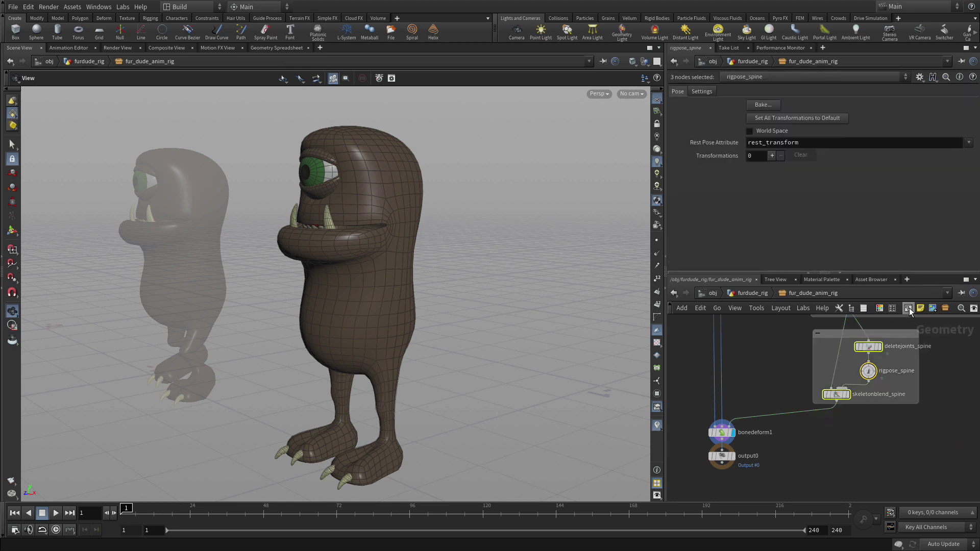
double_click(834, 335)
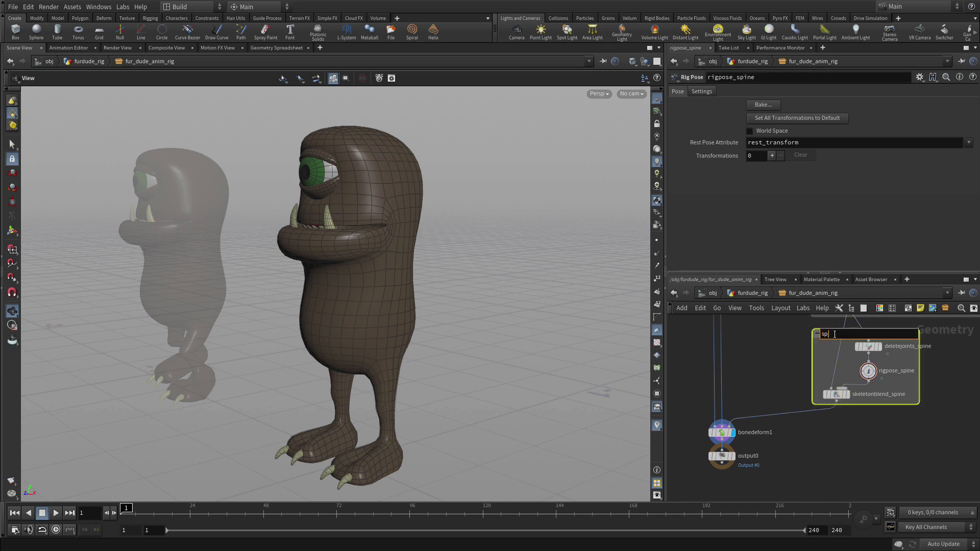
type("spine_controls")
key("Return")
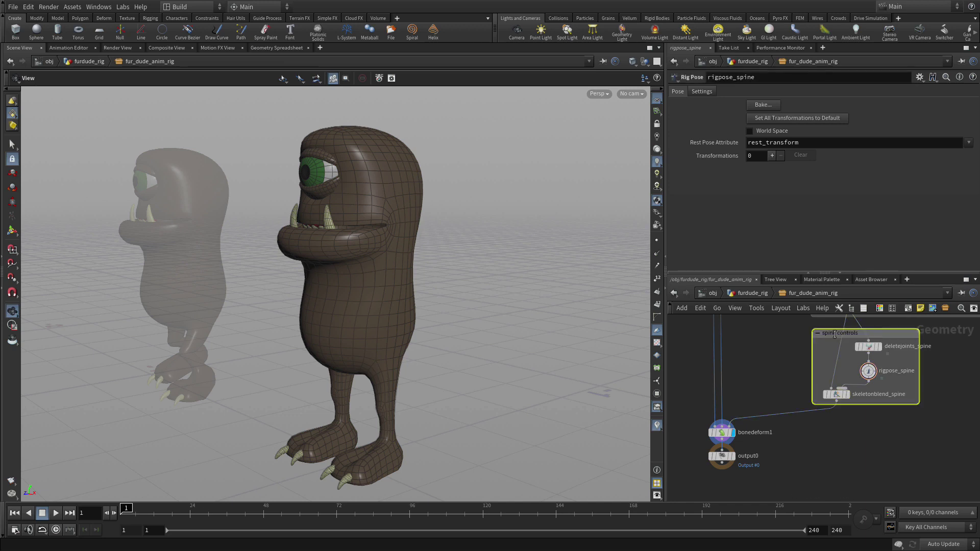
left_click(870, 370)
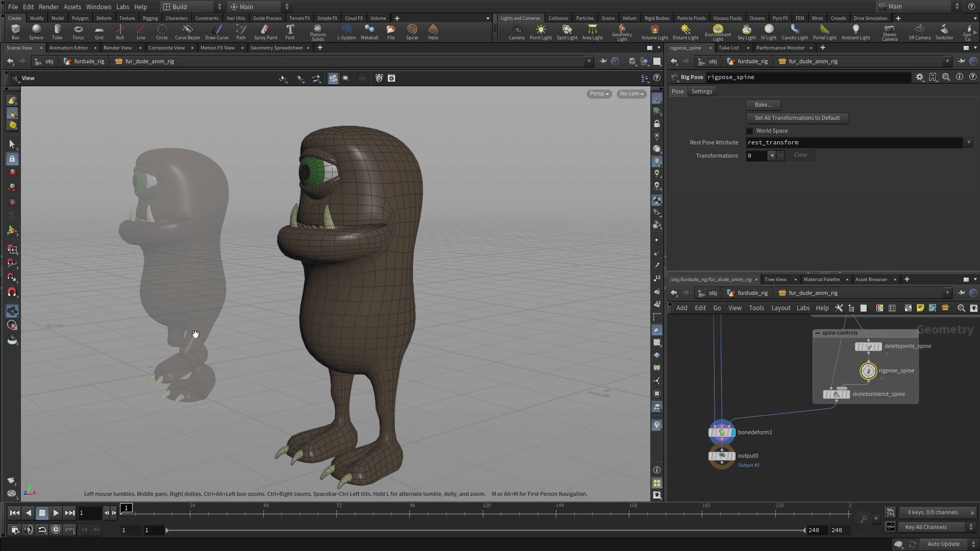
With the Rig Pose tool, marquee-select the character's spine and neck joints in the viewport
left_click(8, 232)
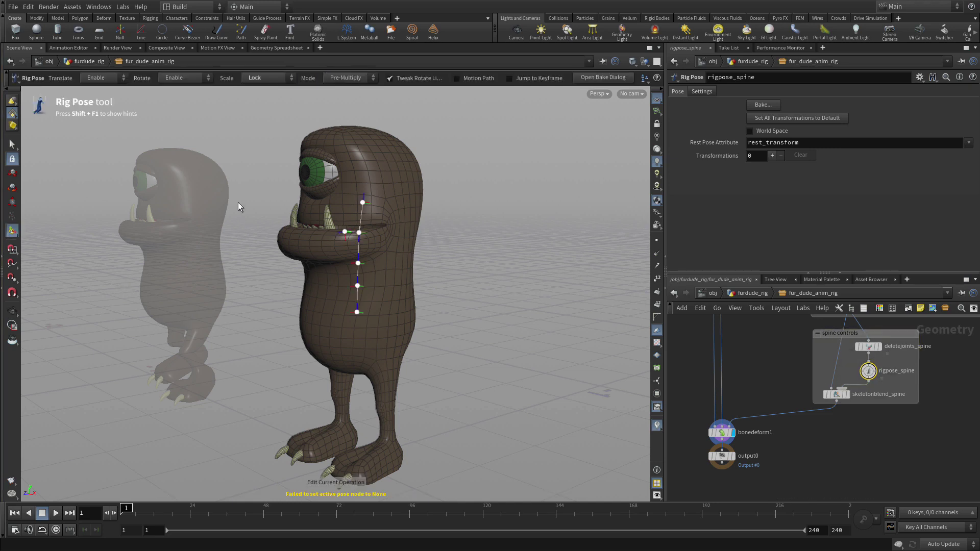
left_click_drag(255, 161, 439, 372)
scroll(828, 162, "up", 8)
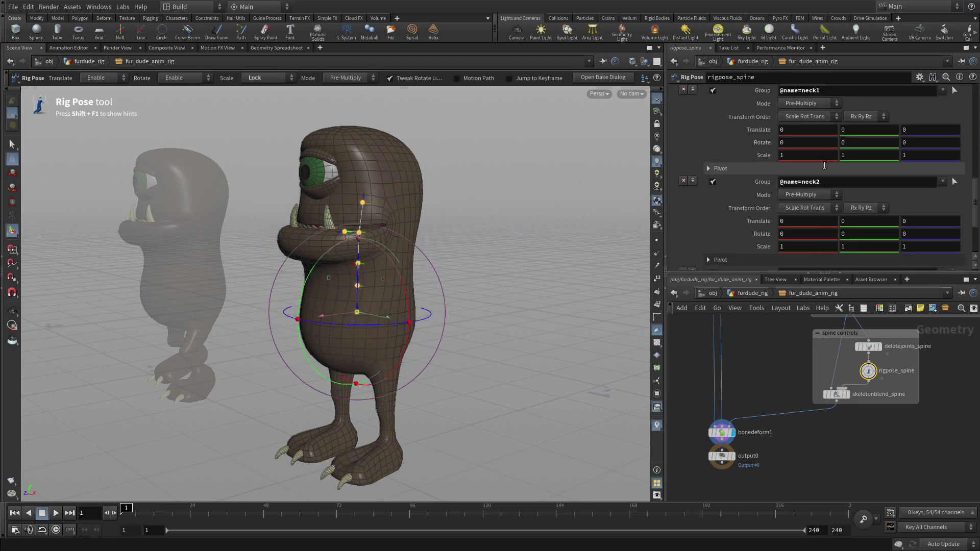
scroll(825, 170, "up", 10)
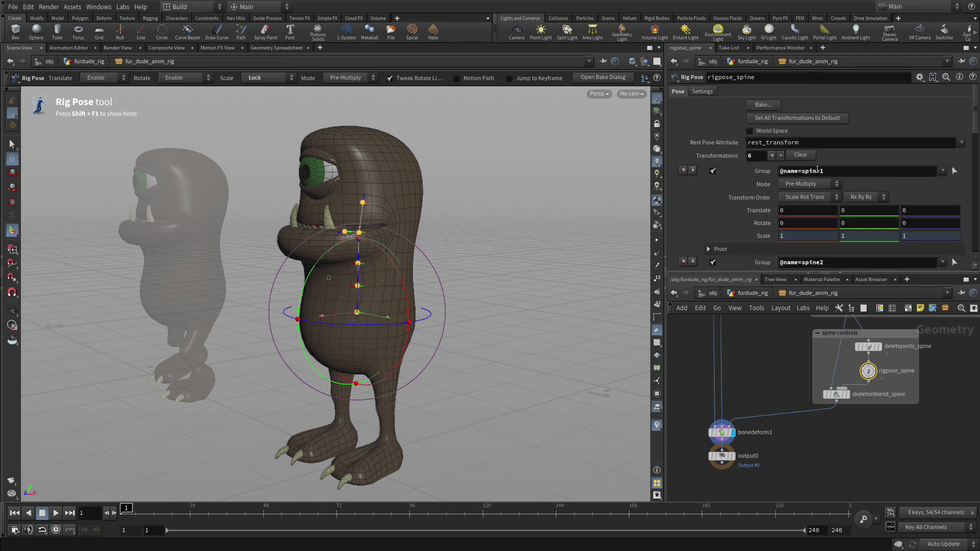
Open Edit Asset Properties for Fur Dude Anim Rig from the Assets menu
left_click(72, 6)
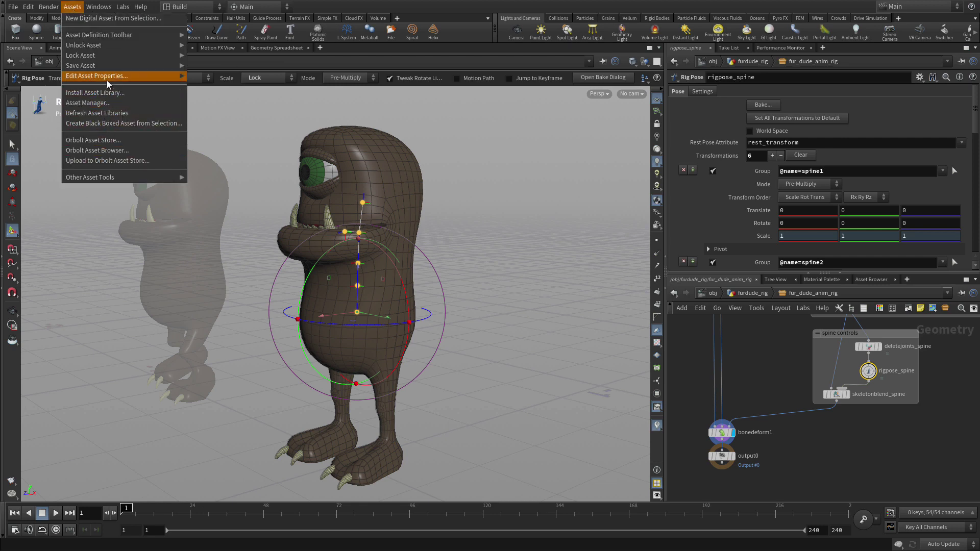
mouse_move(106, 77)
left_click(226, 86)
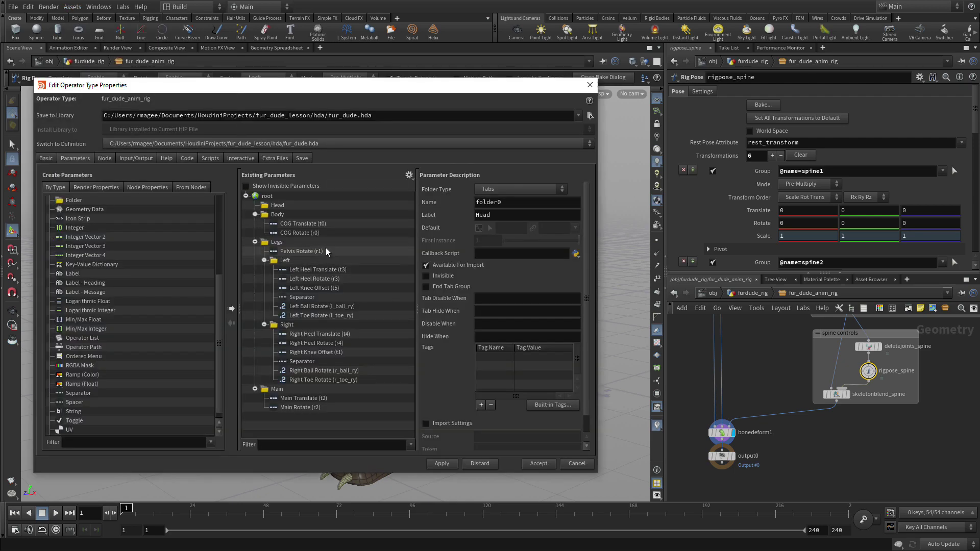
scroll(741, 194, "down", 9)
scroll(740, 193, "down", 8)
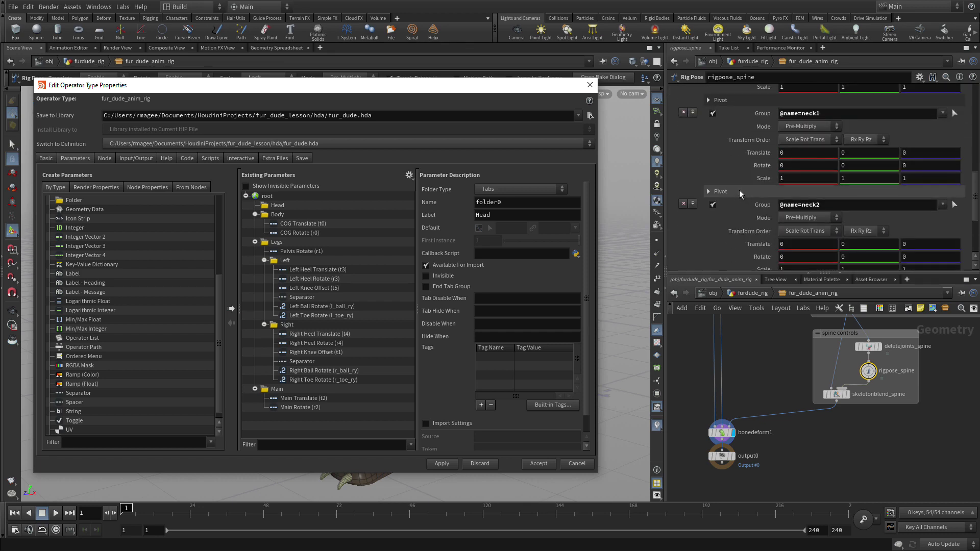
Lock the Translate and Scale parameters of neck1 and neck2 on rigpose_spine
right_click(760, 153)
left_click(784, 297)
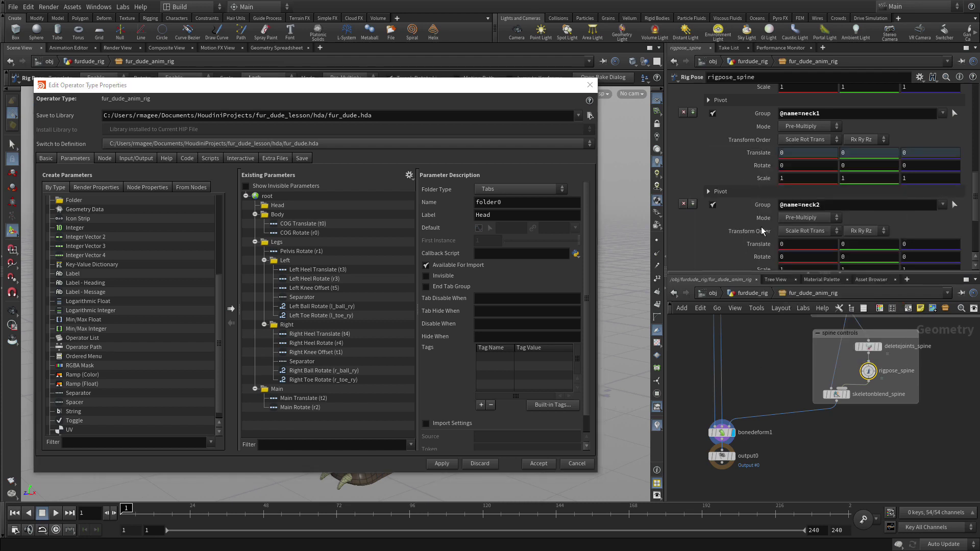
right_click(769, 183)
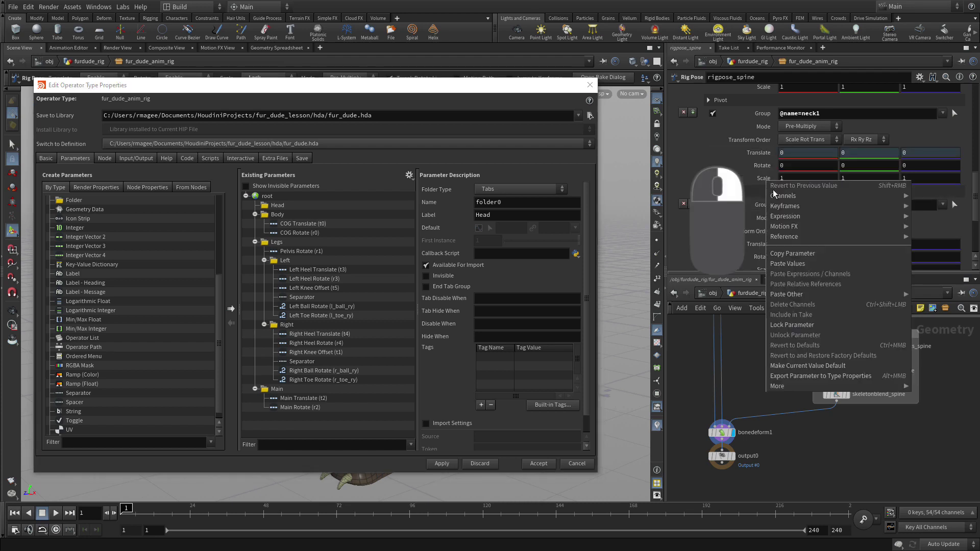
left_click(800, 325)
scroll(778, 177, "down", 3)
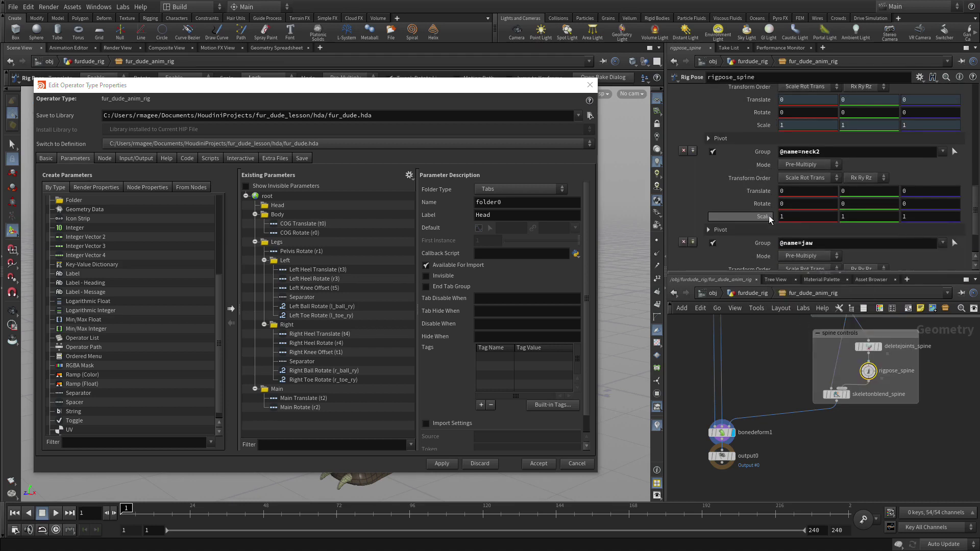
right_click(762, 193)
left_click(788, 338)
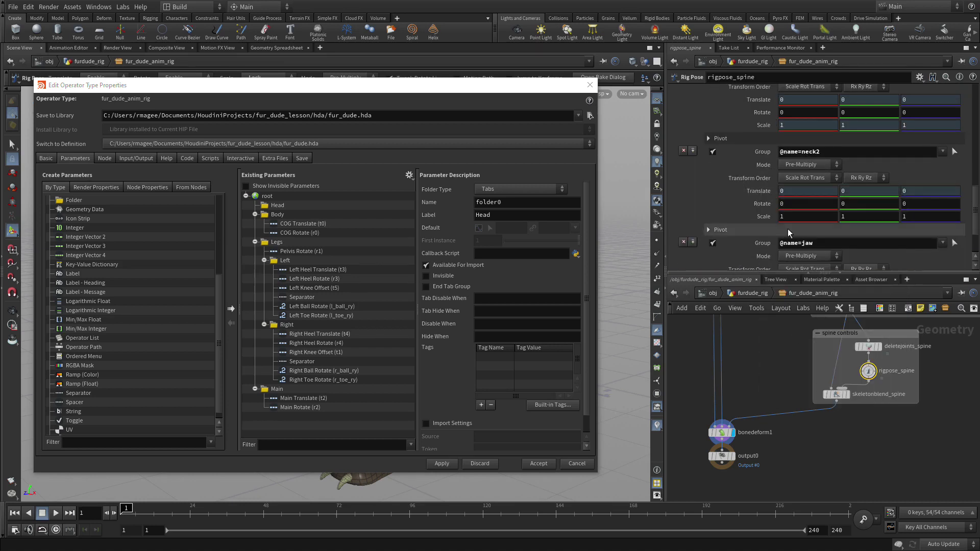
right_click(765, 217)
left_click(797, 361)
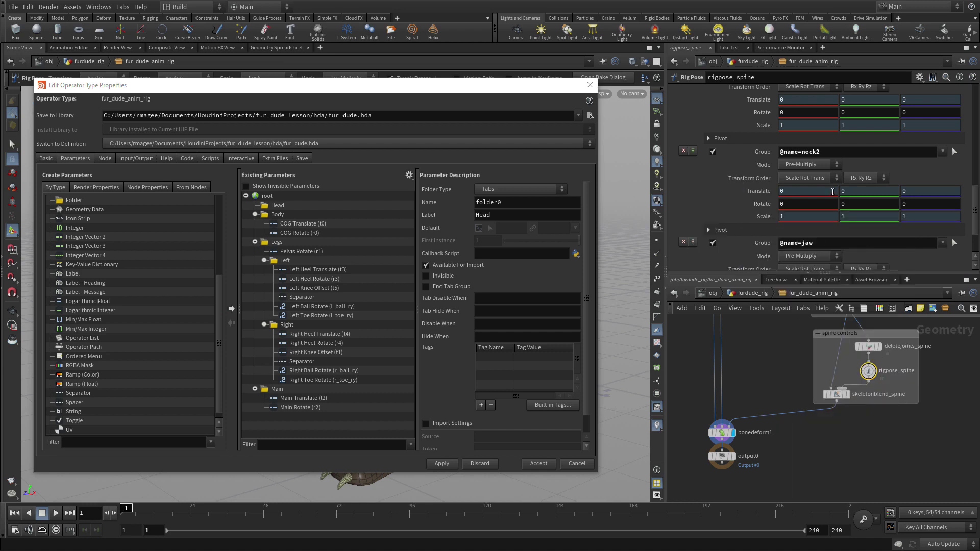
Lock the jaw's Translate and Scale parameters
scroll(777, 222, "down", 3)
right_click(777, 222)
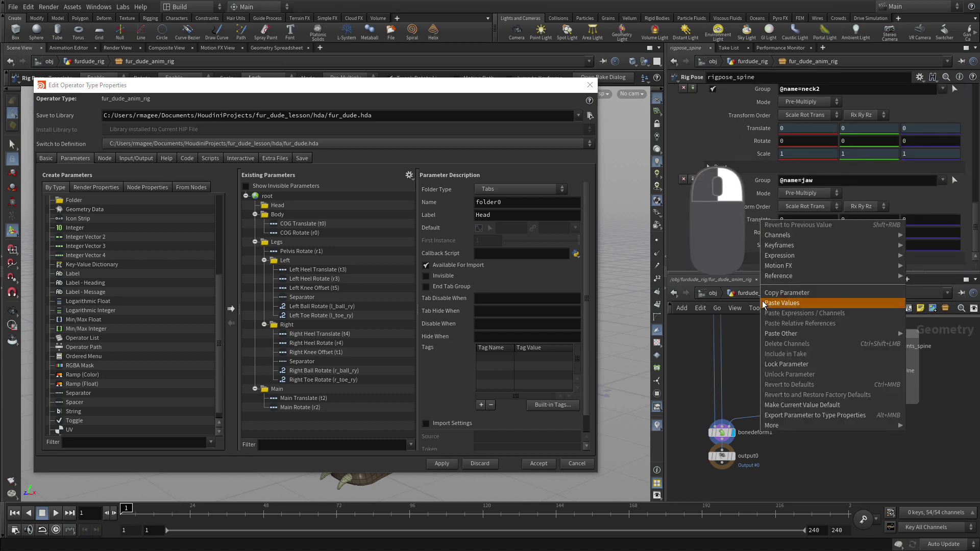
left_click(789, 366)
right_click(766, 246)
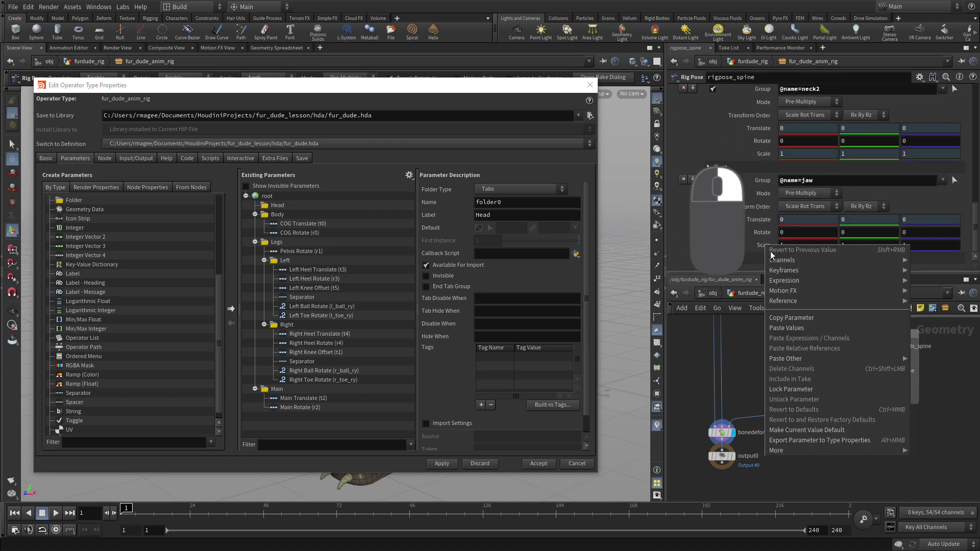
left_click(792, 390)
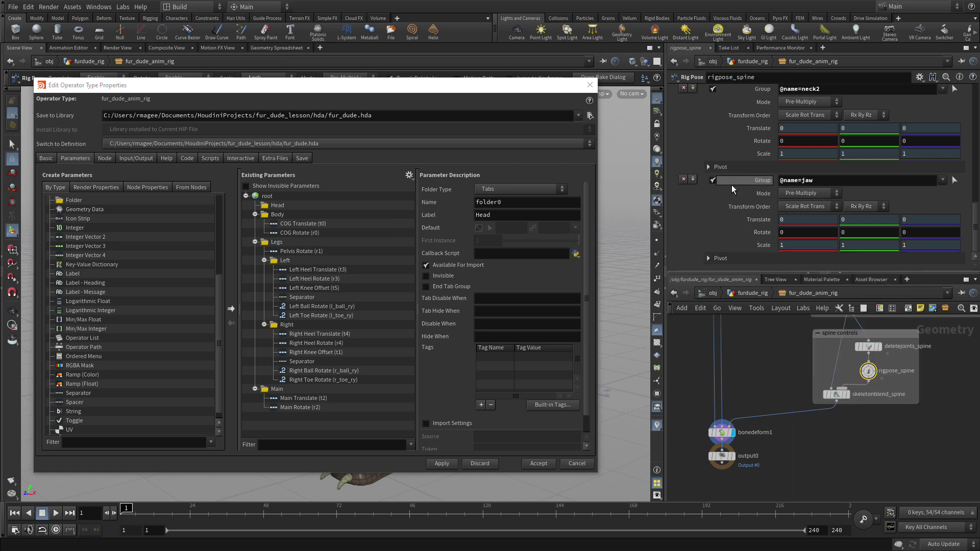
scroll(732, 185, "up", 4)
scroll(732, 183, "up", 1)
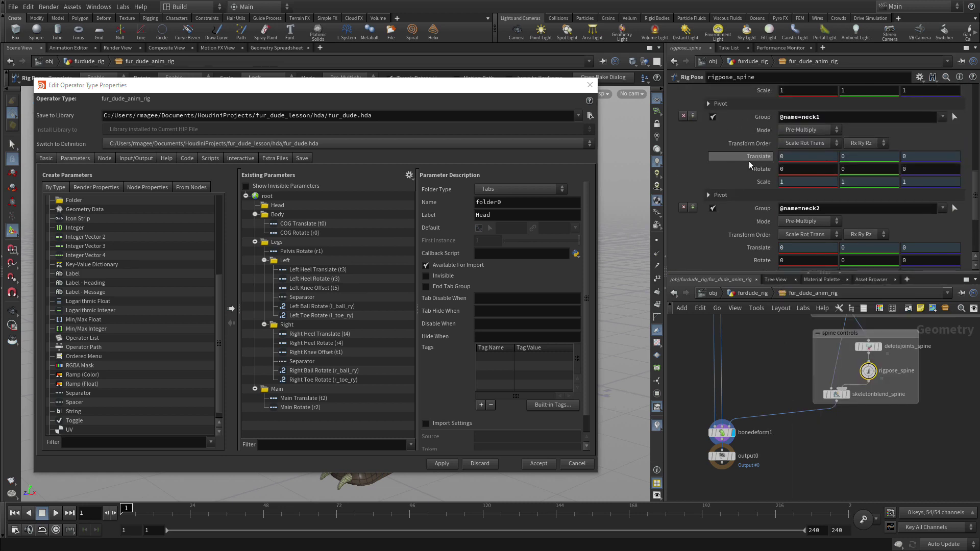
Promote neck1's Rotate into the Head folder, labelling it 'Nick 1 Rotate'
left_click_drag(756, 170, 299, 204)
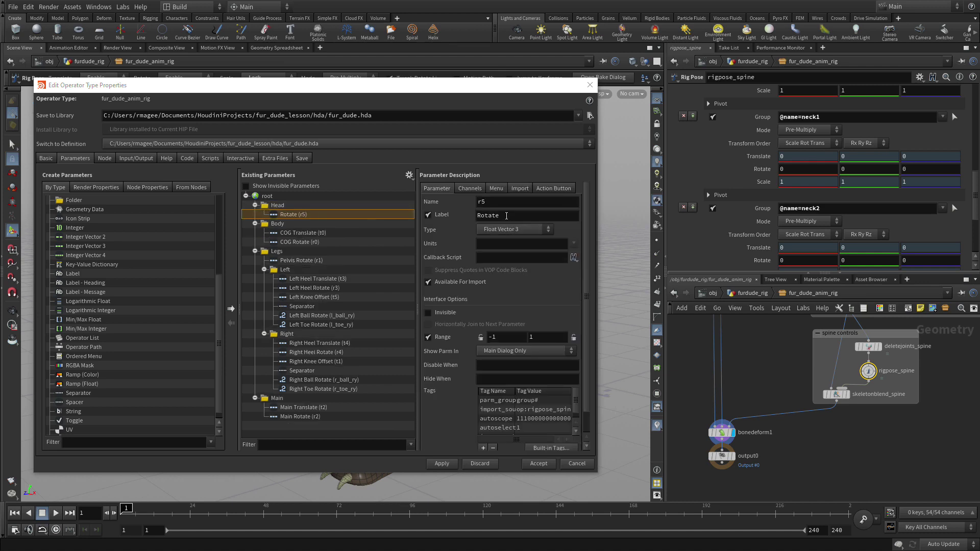
left_click(477, 214)
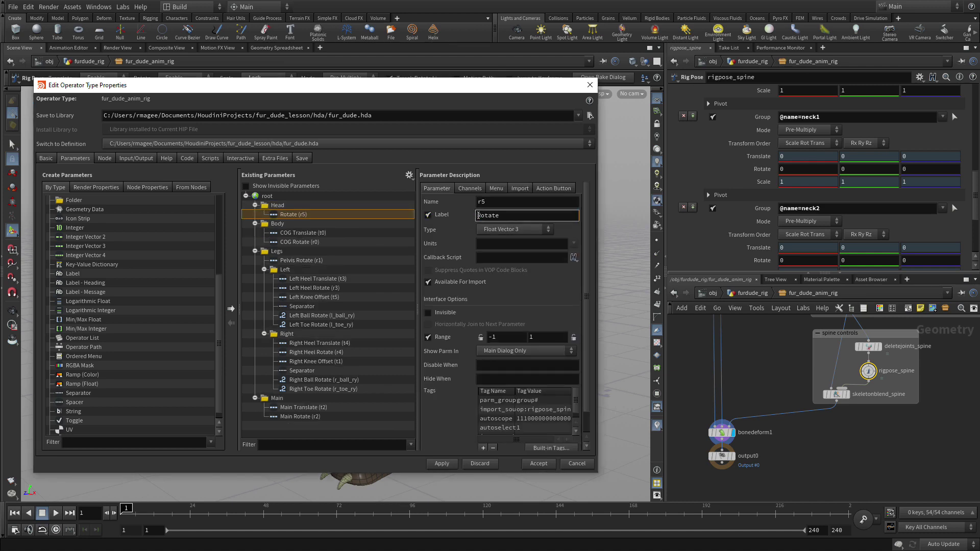
type("Nick 1")
key("Return")
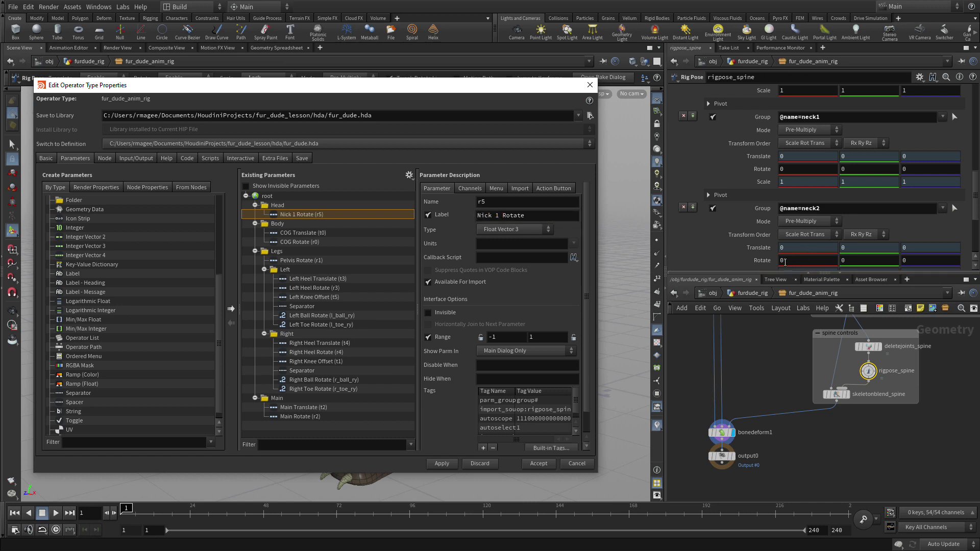
Promote neck2's Rotate as Neck 2 Rotate and correct the first label to Neck 1 Rotate
left_click_drag(762, 260, 301, 206)
left_click(296, 214)
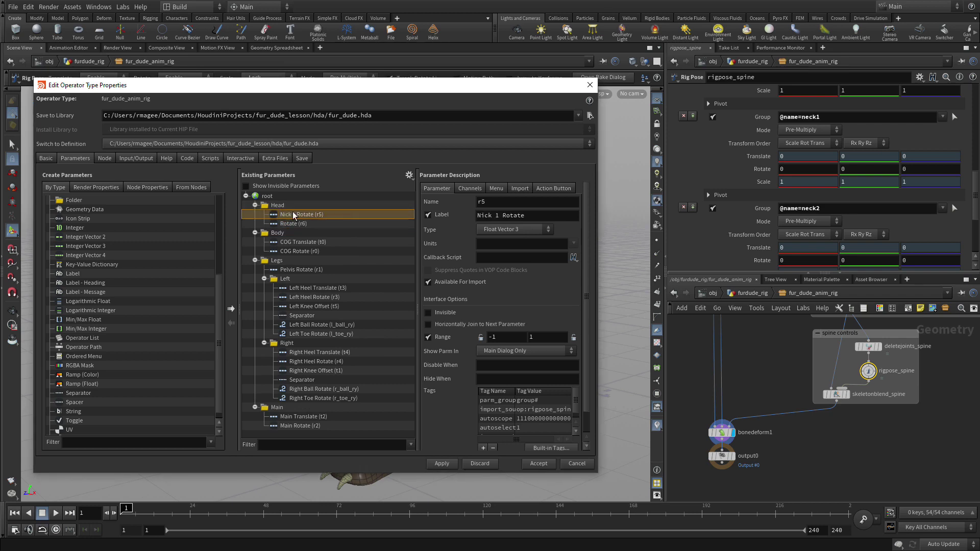
left_click(484, 215)
key("Delete")
type("e")
key("Return")
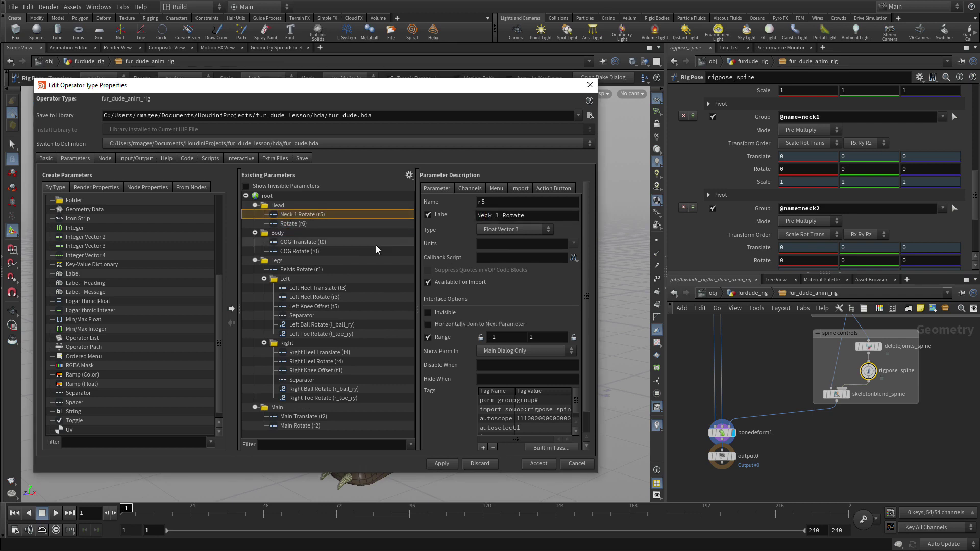
left_click(317, 225)
left_click_drag(503, 214, 446, 213)
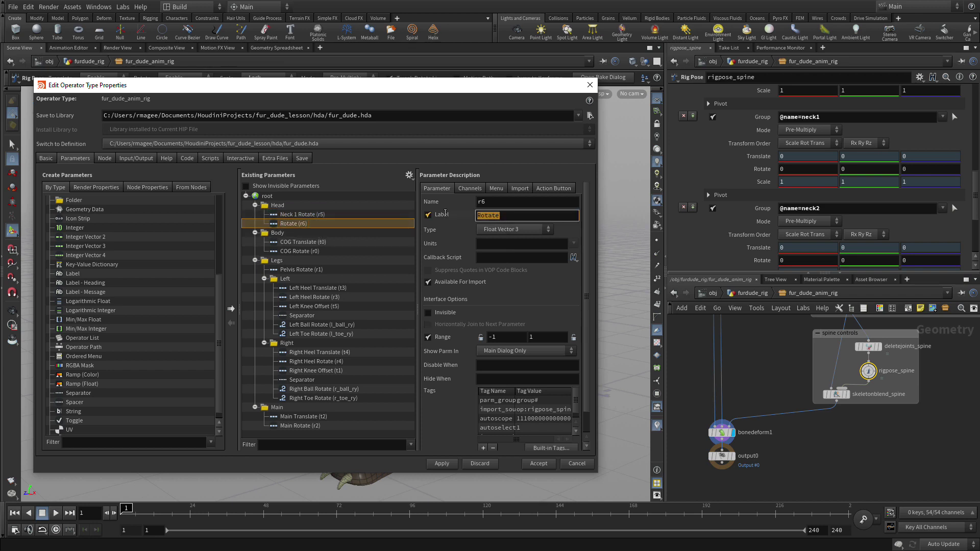
key("Home")
type("Neck 2")
key("Return")
Promote the jaw's Rotate to the top of Head, labelled Jaw Rotate
scroll(796, 184, "down", 5)
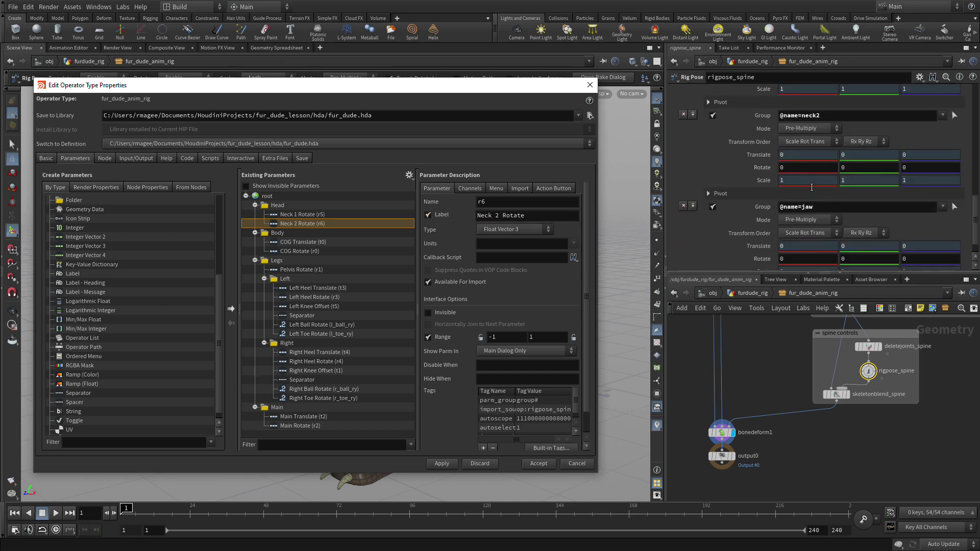
left_click(746, 233)
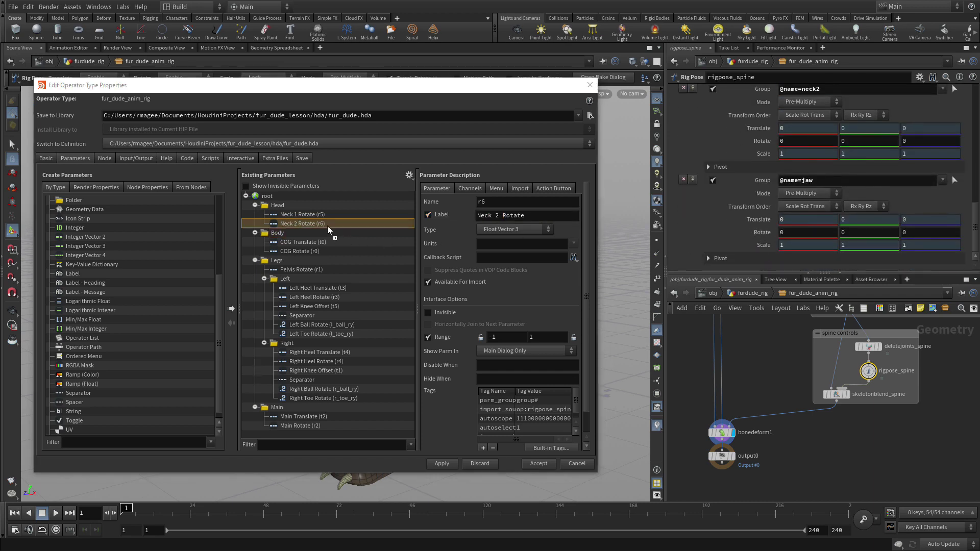
left_click_drag(302, 205, 304, 211)
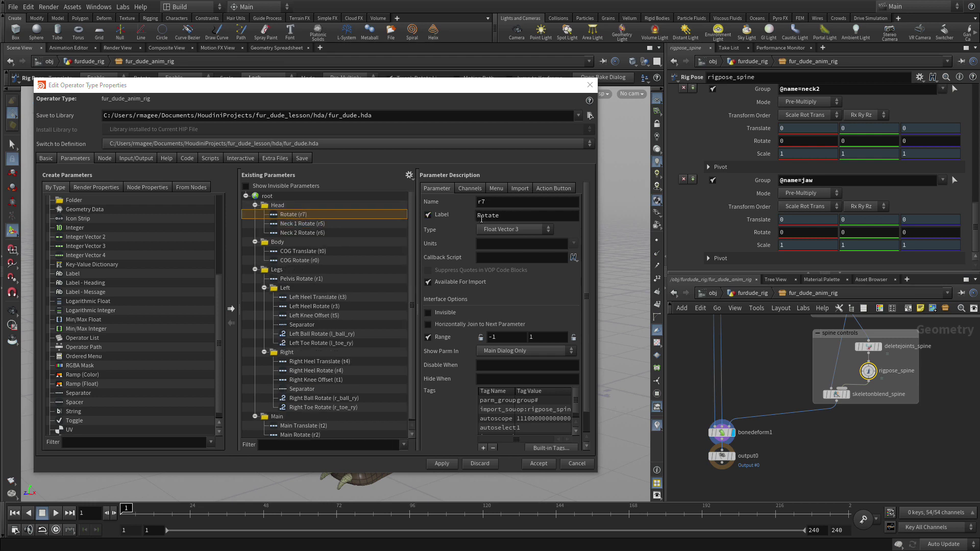
left_click(479, 216)
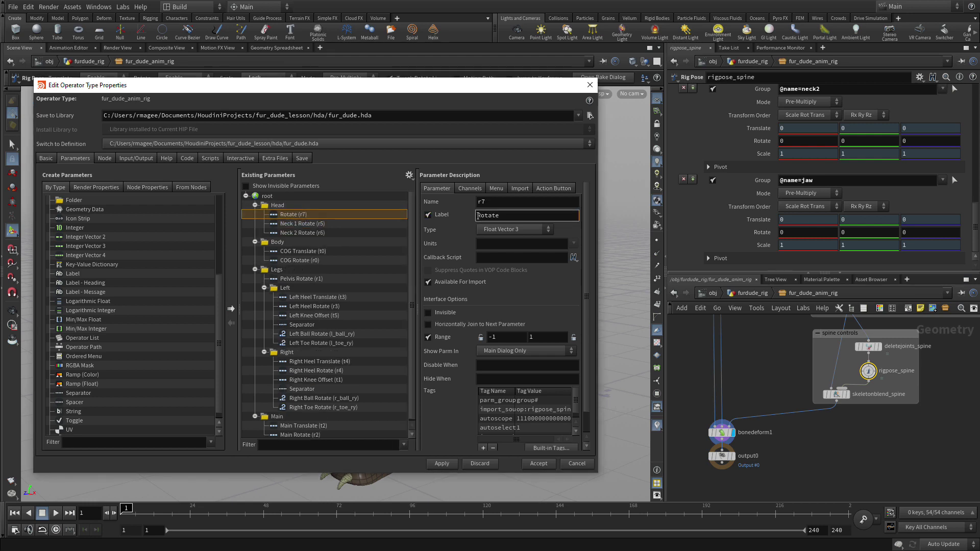
type("Jaw")
key("Return")
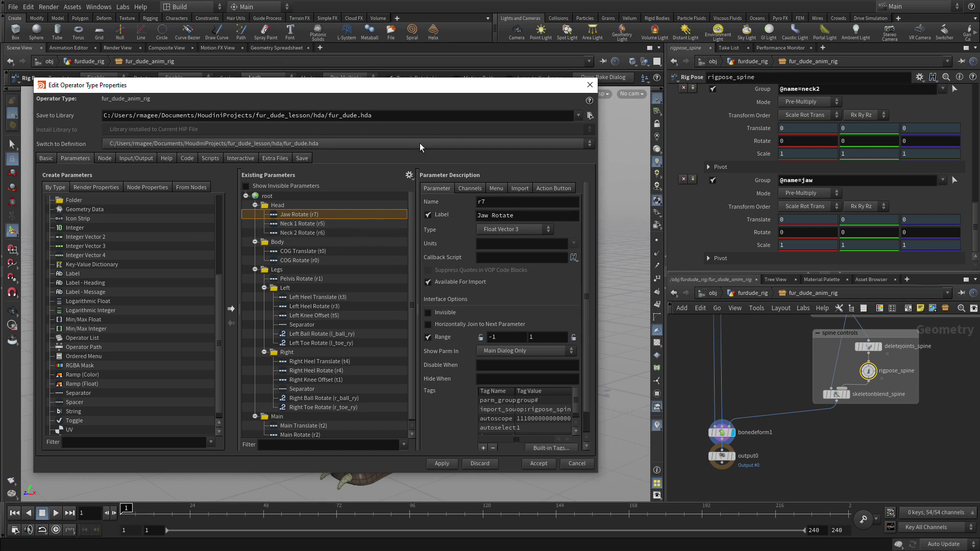
Lock spine1's translate and add its rotation to the Body folder labelled 'Spine 1'
scroll(801, 212, "up", 10)
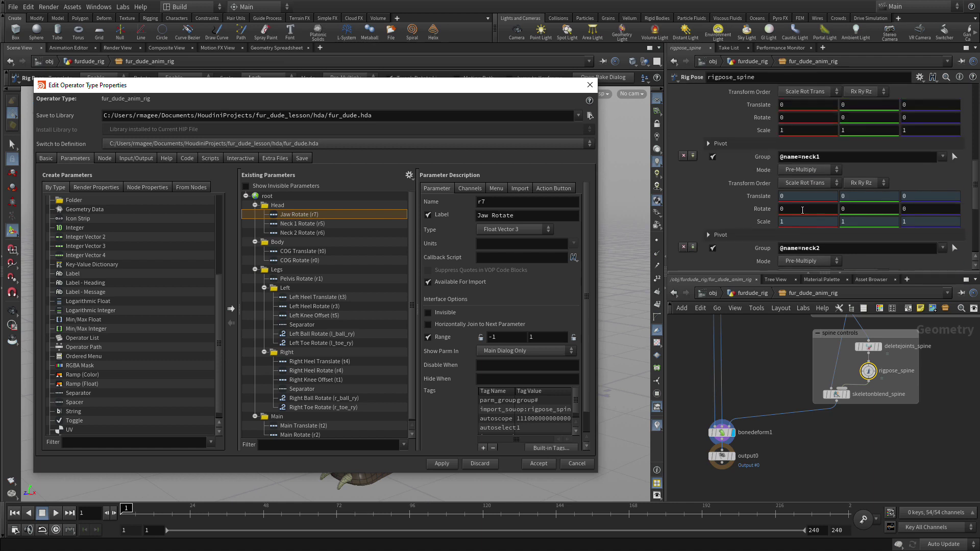
scroll(802, 210, "up", 5)
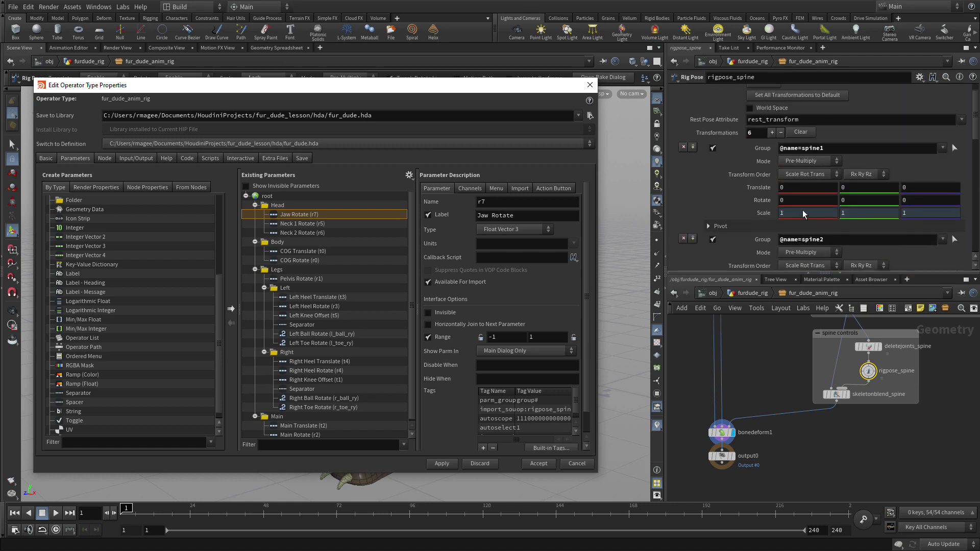
right_click(759, 187)
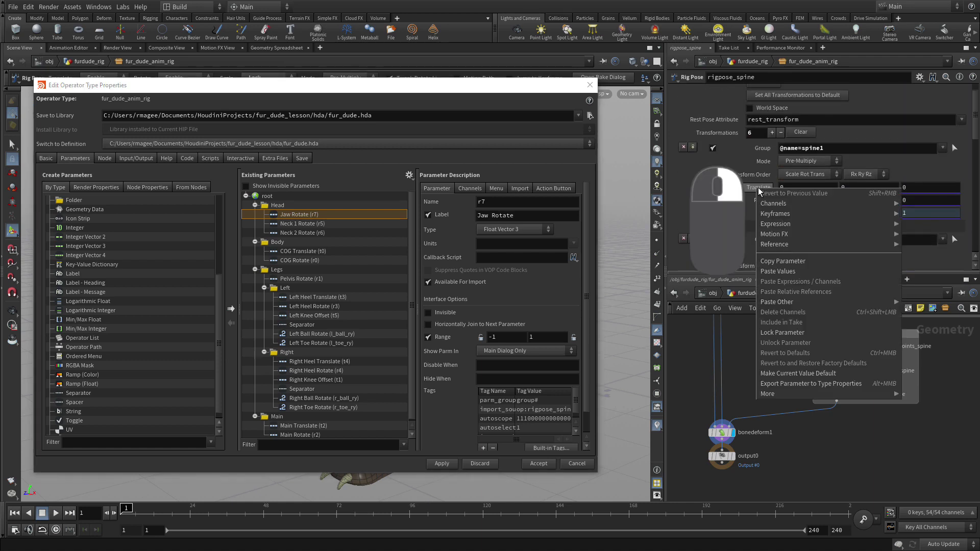
left_click(786, 332)
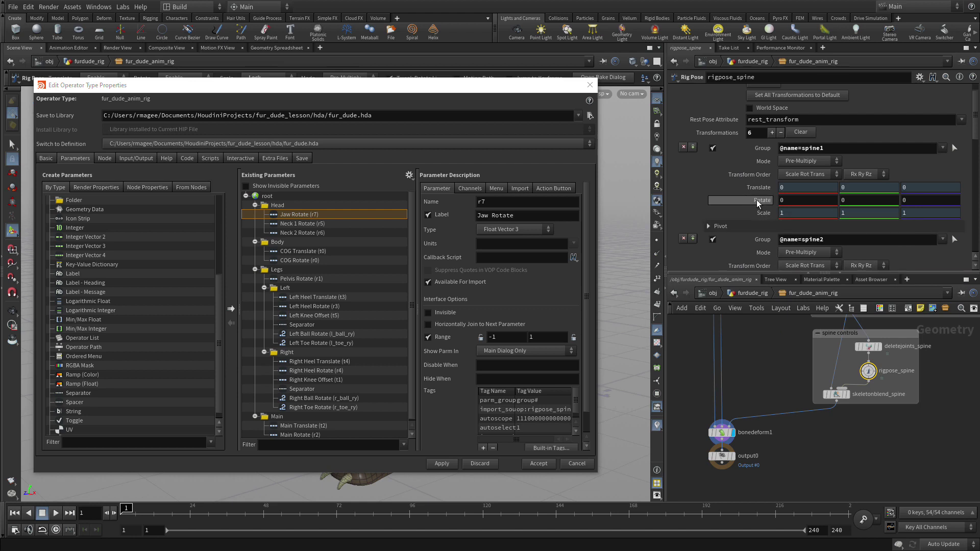
left_click_drag(757, 200, 307, 241)
left_click(477, 215)
type("Spine")
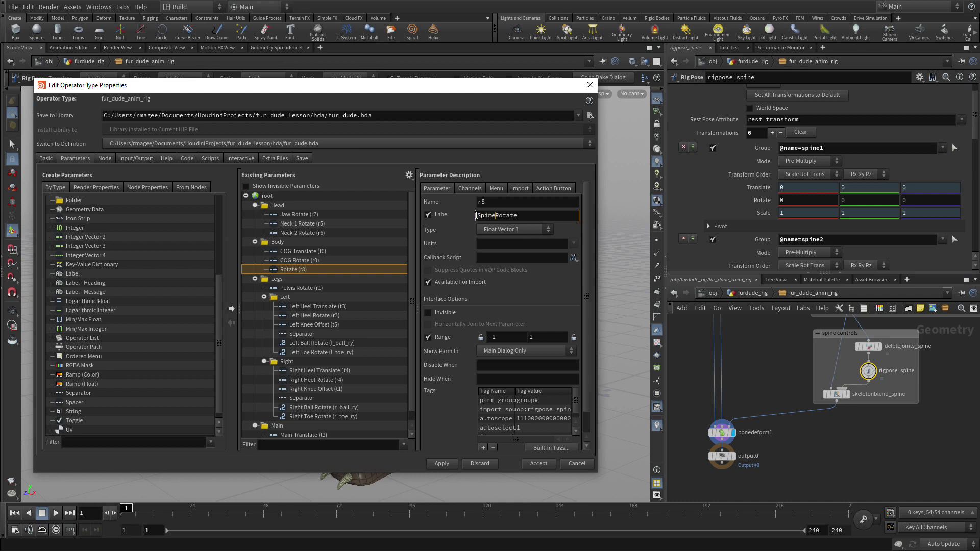
type(" 1")
left_click_drag(503, 215, 531, 216)
key("BackSpace")
key("Return")
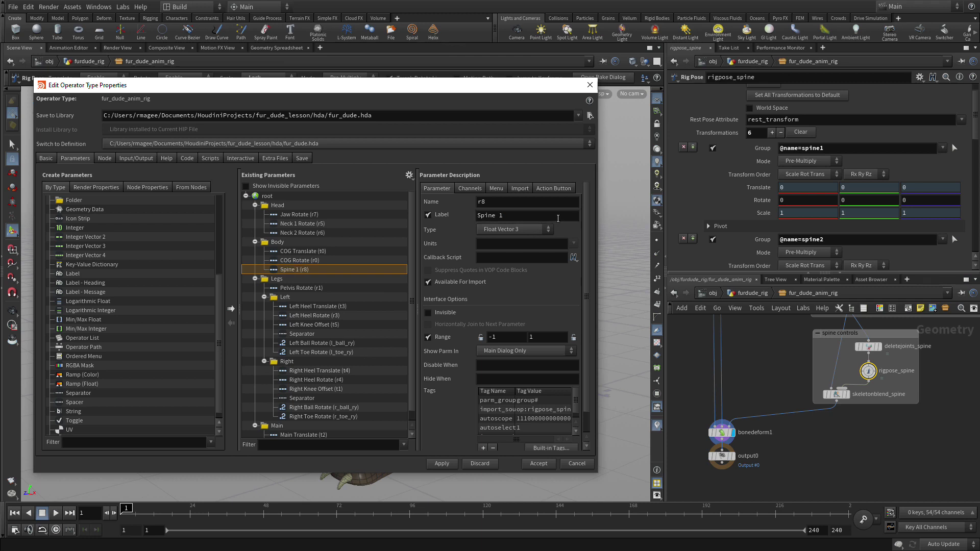
Lock spine2's other transforms and promote its rotation into Body as 'Spine 2'
scroll(771, 225, "down", 2)
right_click(769, 225)
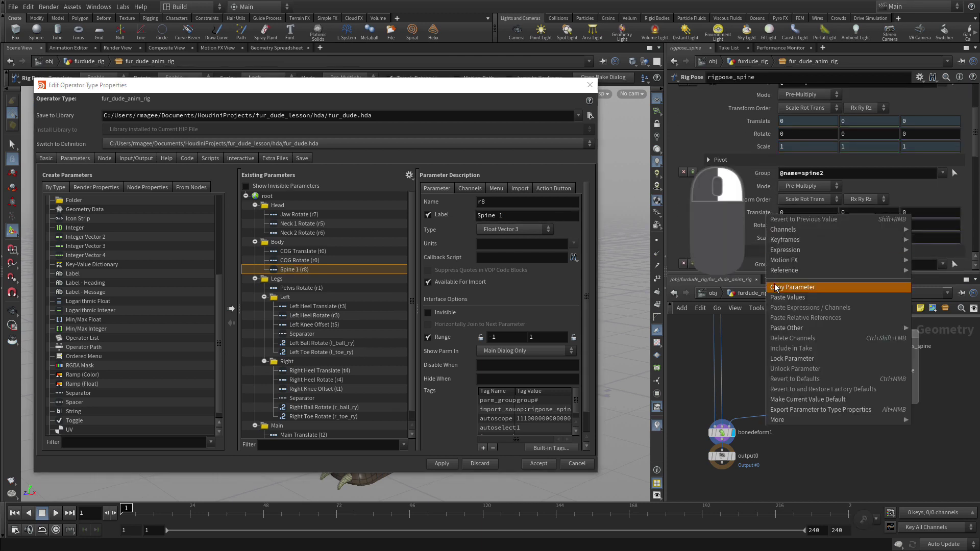
left_click(787, 363)
right_click(773, 246)
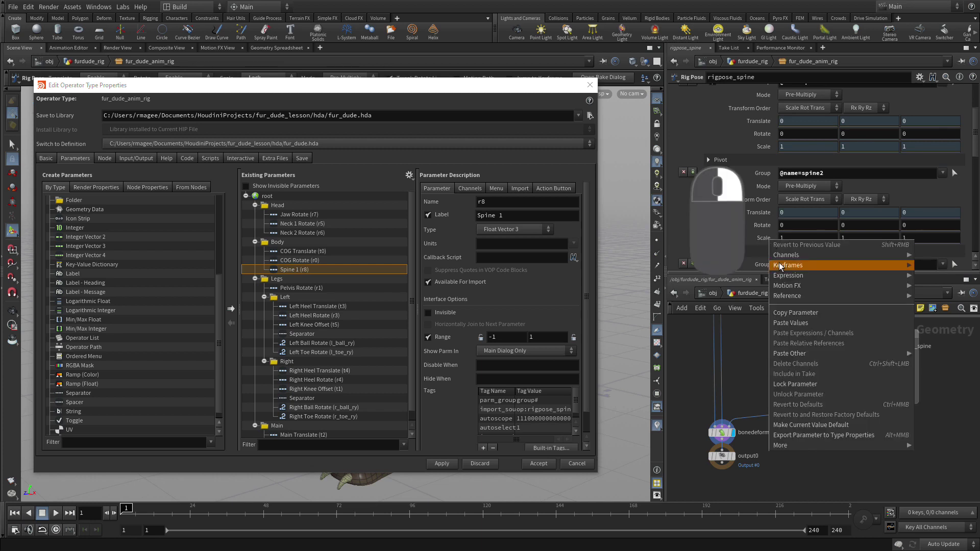
left_click(792, 377)
left_click_drag(766, 229, 286, 243)
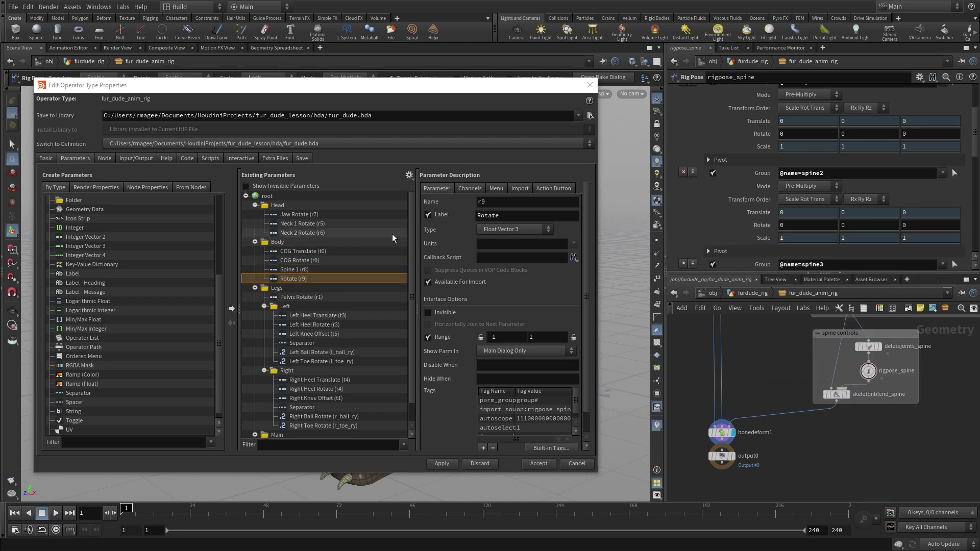
double_click(478, 216)
type("Spine")
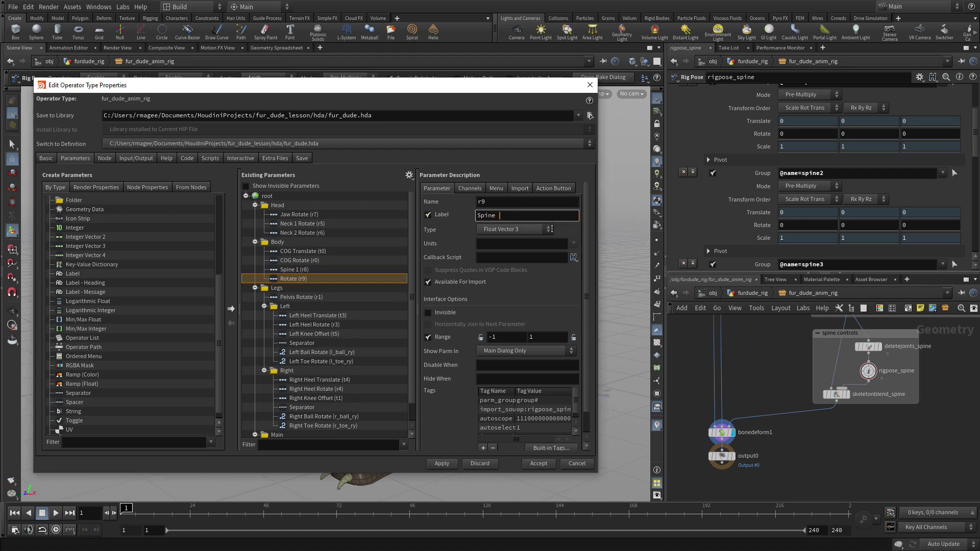
type(" 2")
key("Return")
Lock spine3's scale, promote its rotation as 'Spine 3', and add a separator above Spine 1
scroll(841, 238, "down", 3)
scroll(844, 235, "down", 1)
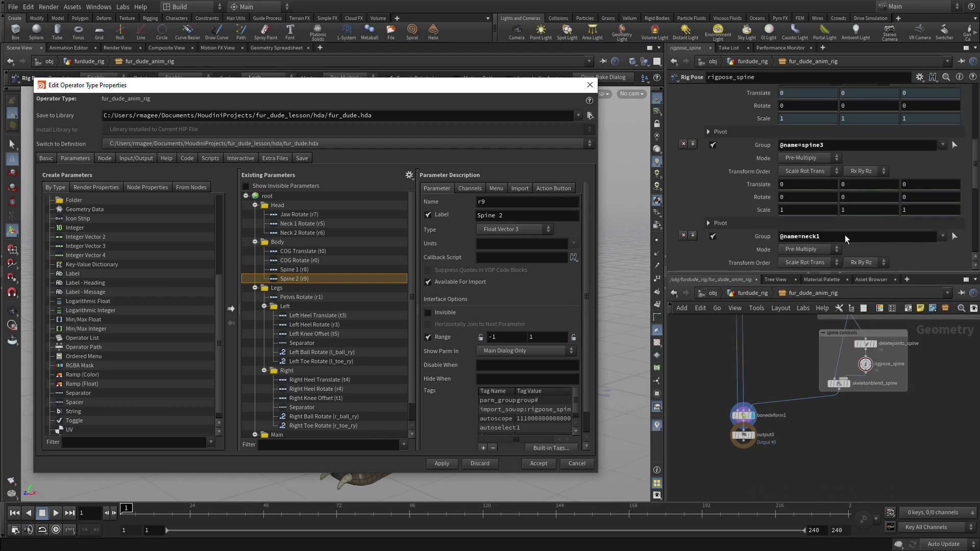
right_click(761, 185)
key("Escape")
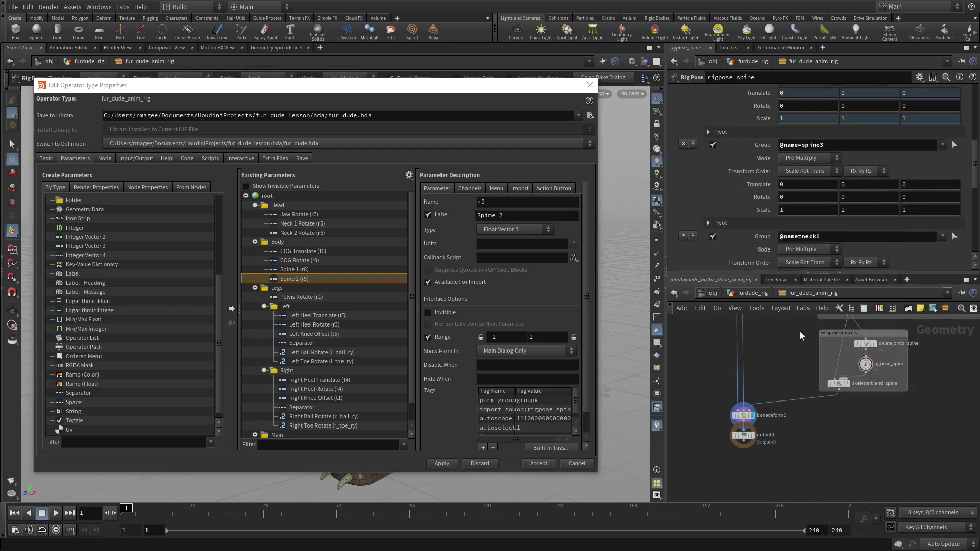
right_click(760, 209)
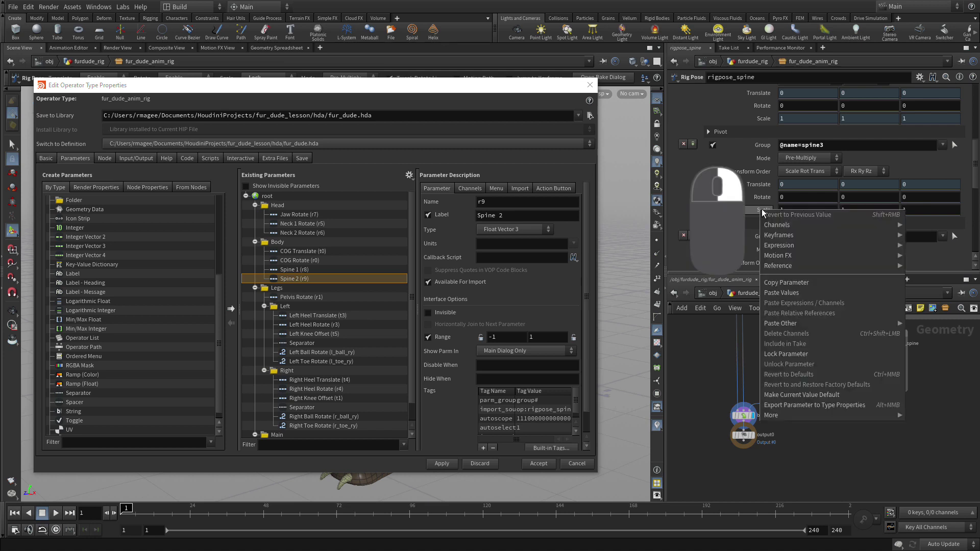
left_click(789, 354)
left_click_drag(471, 220, 301, 235)
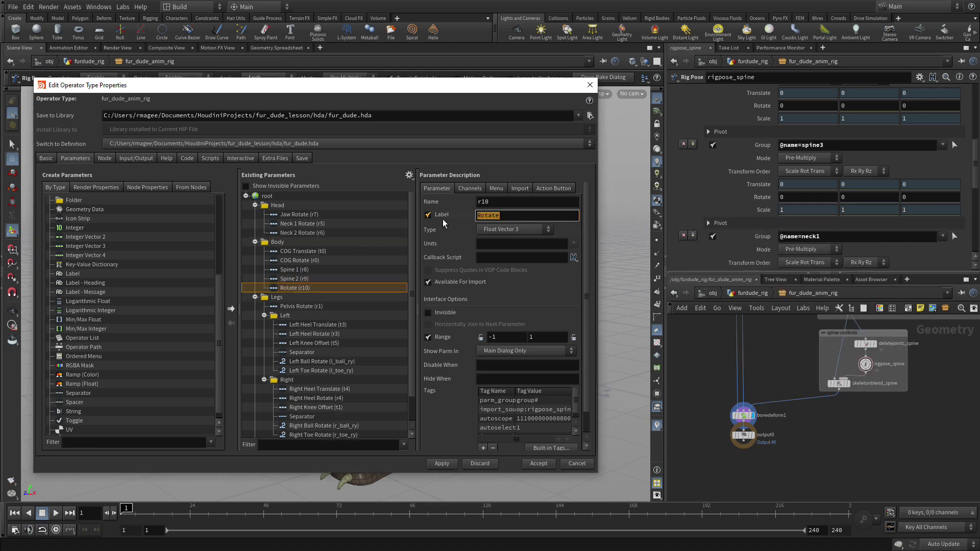
type("Spine 3")
key("Return")
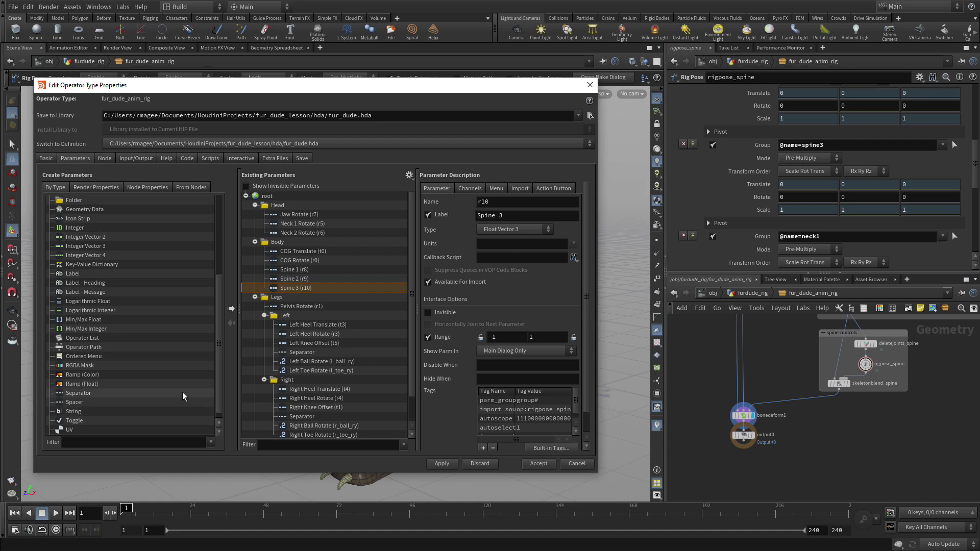
left_click_drag(179, 390, 271, 268)
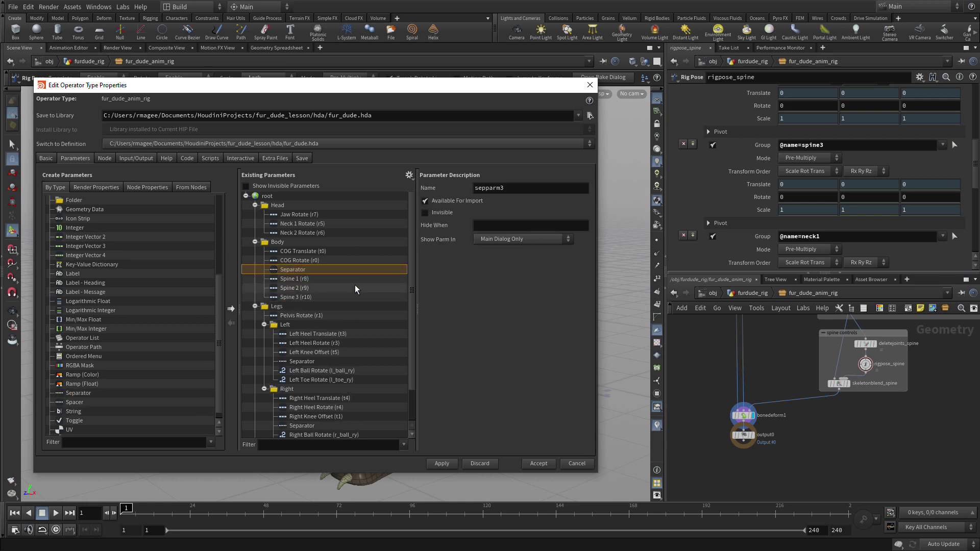
Accept the asset's parameter changes and go up to the level holding furdude_rig
left_click(539, 463)
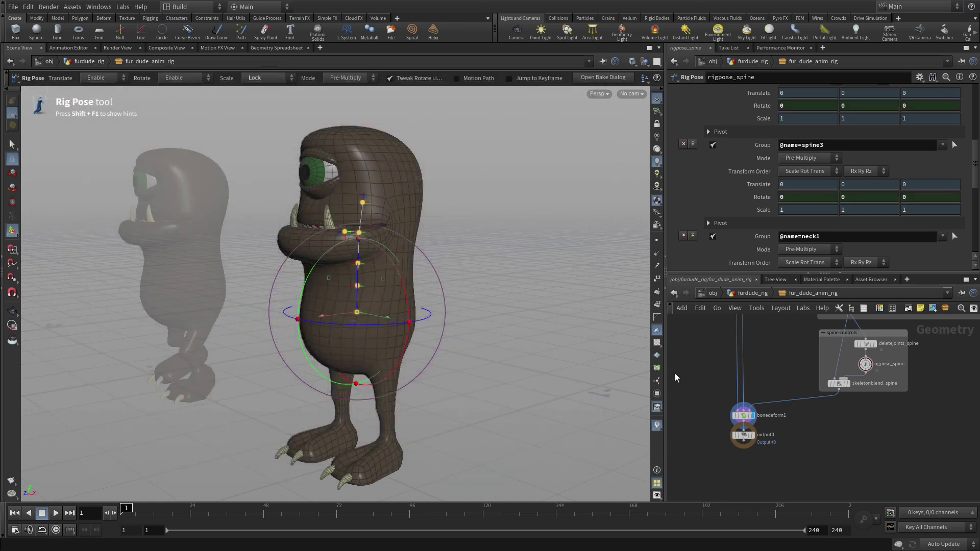
left_click(753, 294)
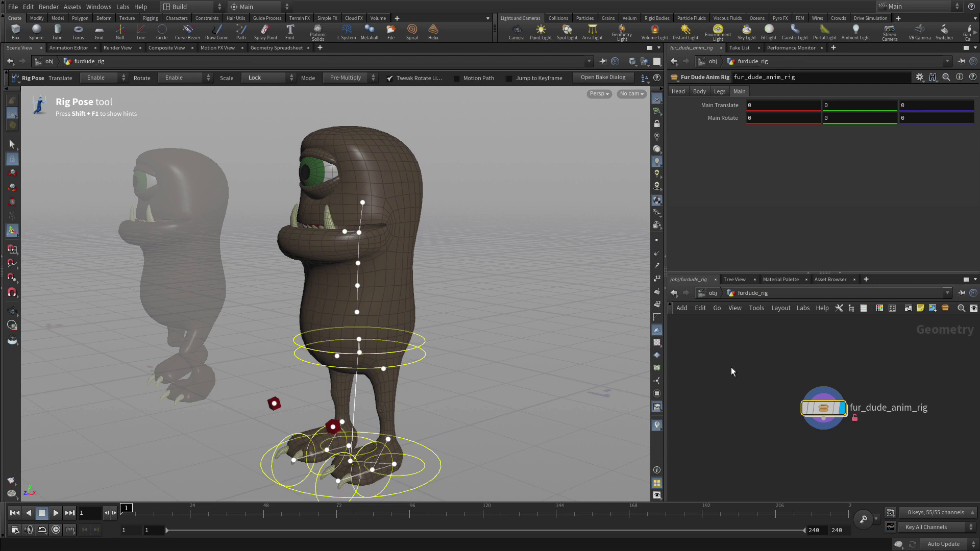
On the test_rig quickmark, test-tilt the torso and open the creature's jaw to about 28.3
key("1")
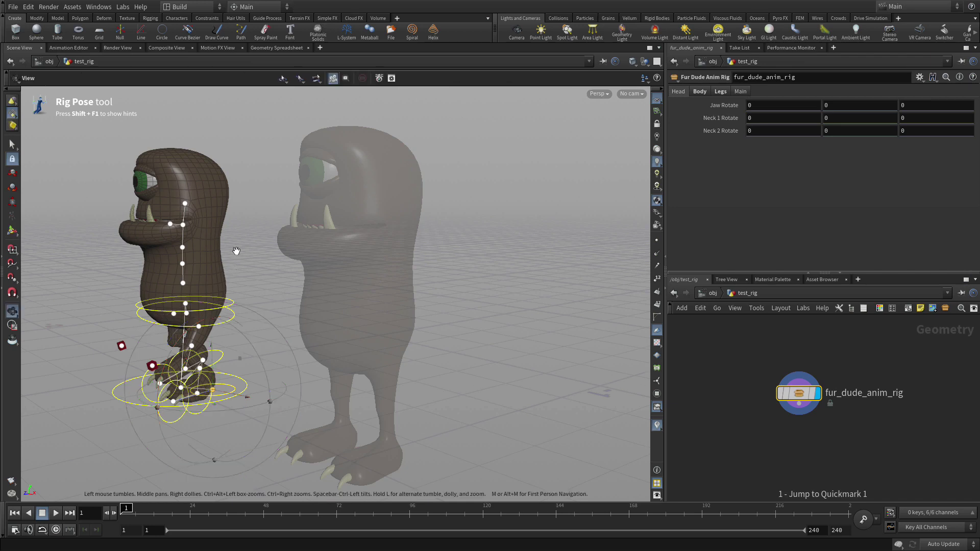
scroll(158, 280, "up", 2)
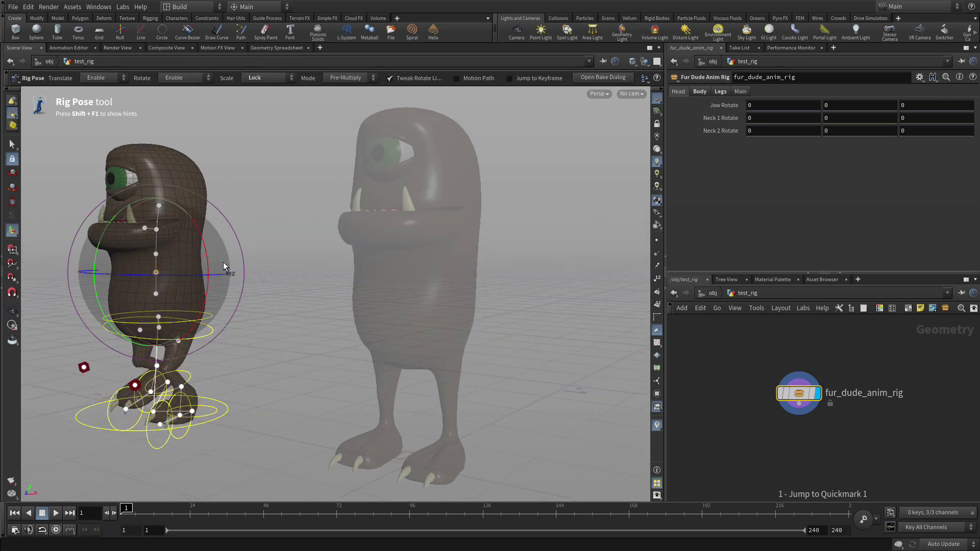
mouse_move(206, 261)
left_mouse_down()
mouse_move(189, 219)
mouse_move(201, 255)
left_mouse_up()
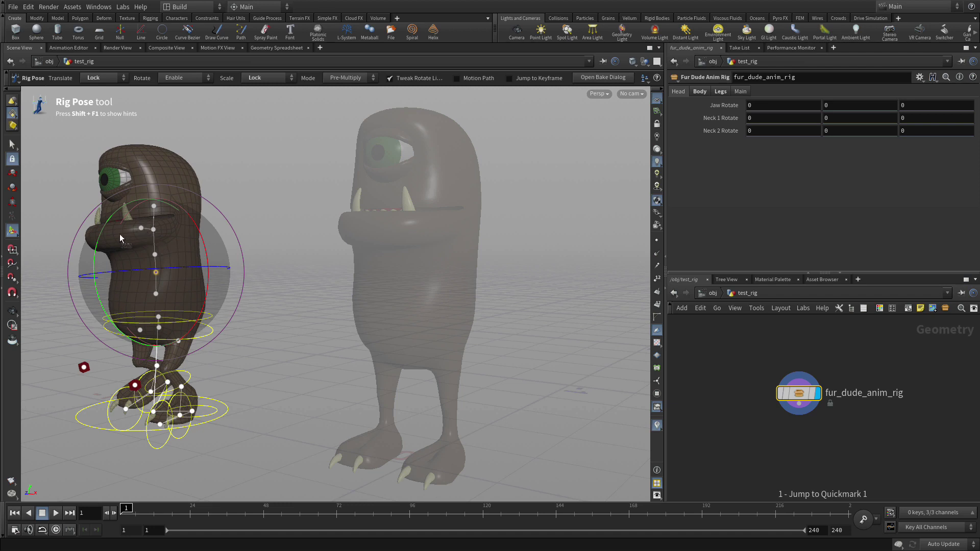
left_click(162, 209)
left_click(142, 229)
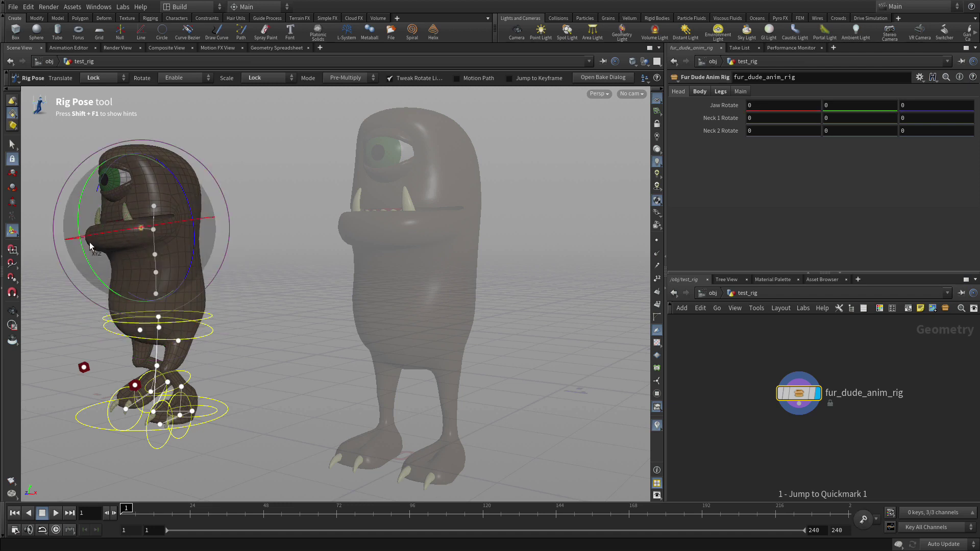
left_click_drag(82, 221, 83, 229)
left_click(259, 171)
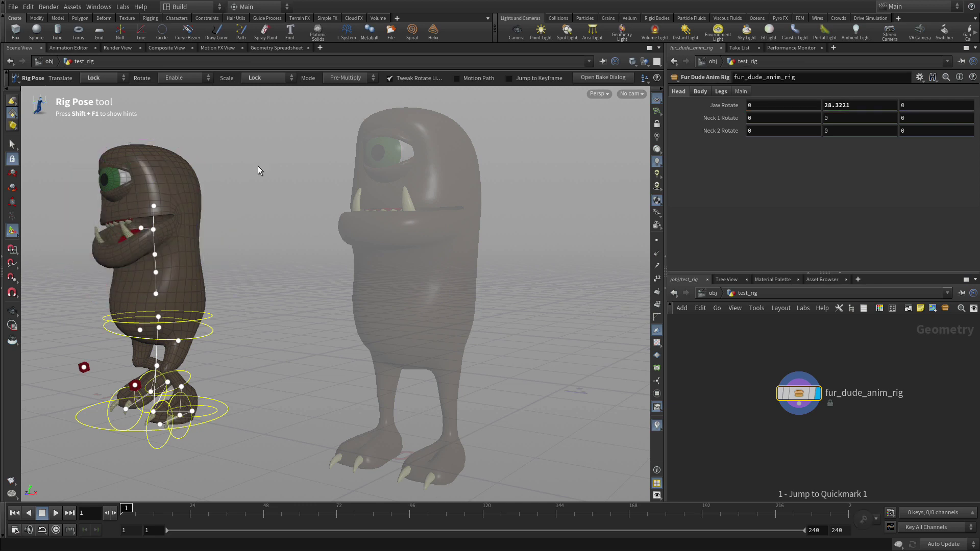
Turn the head with Neck 1 (about 1.44) and tilt it back with Neck 2 (about -10.17)
left_click(154, 231)
left_click_drag(96, 200, 173, 210)
left_click(175, 211)
left_click(153, 206)
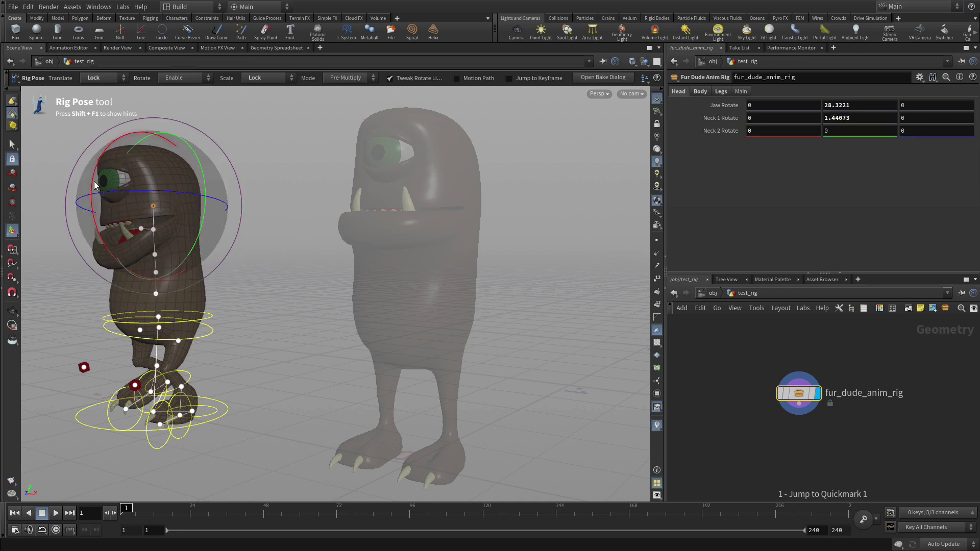
mouse_move(97, 187)
left_mouse_down()
mouse_move(100, 154)
mouse_move(104, 176)
left_mouse_up()
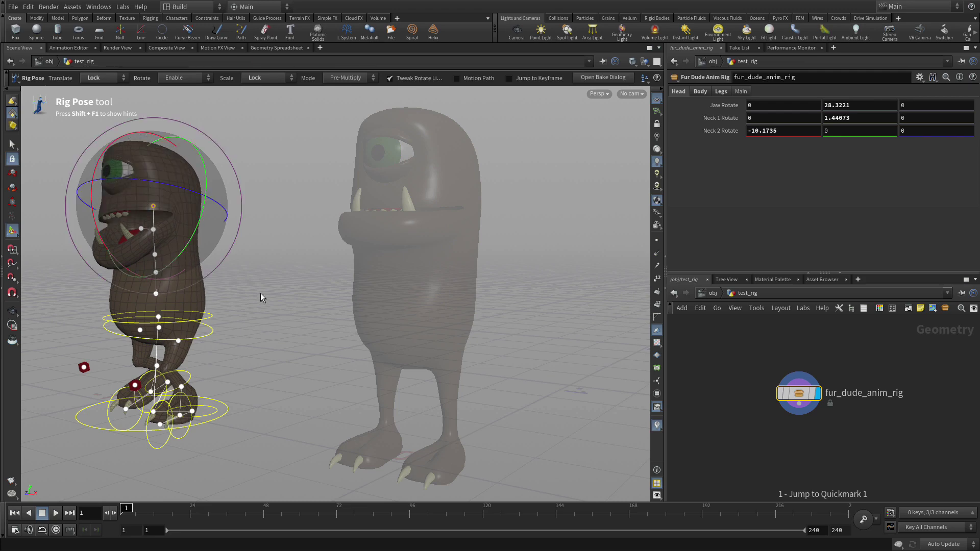
key("Escape")
left_click_drag(251, 251, 282, 254)
key("q")
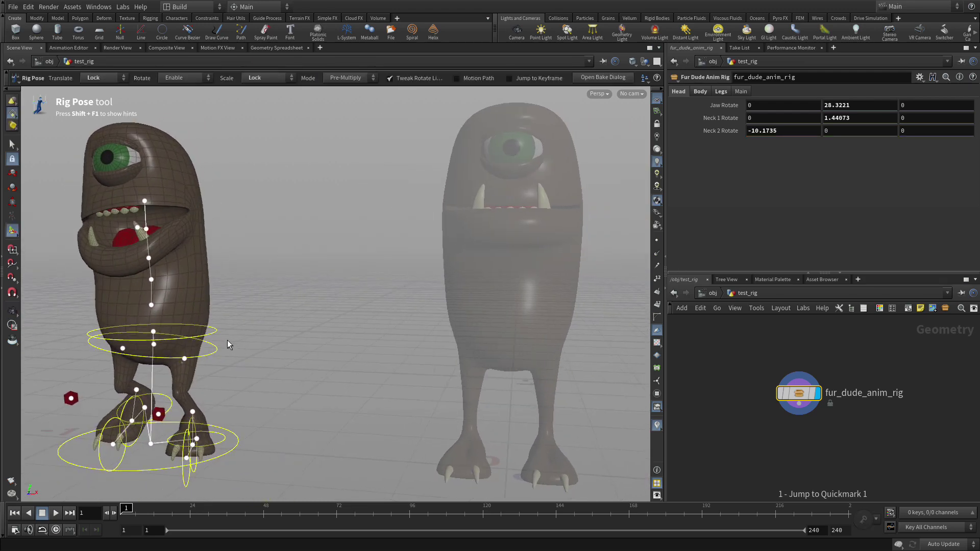
Select all three spine controls together and rotate them to bend the creature's body
left_click(151, 306)
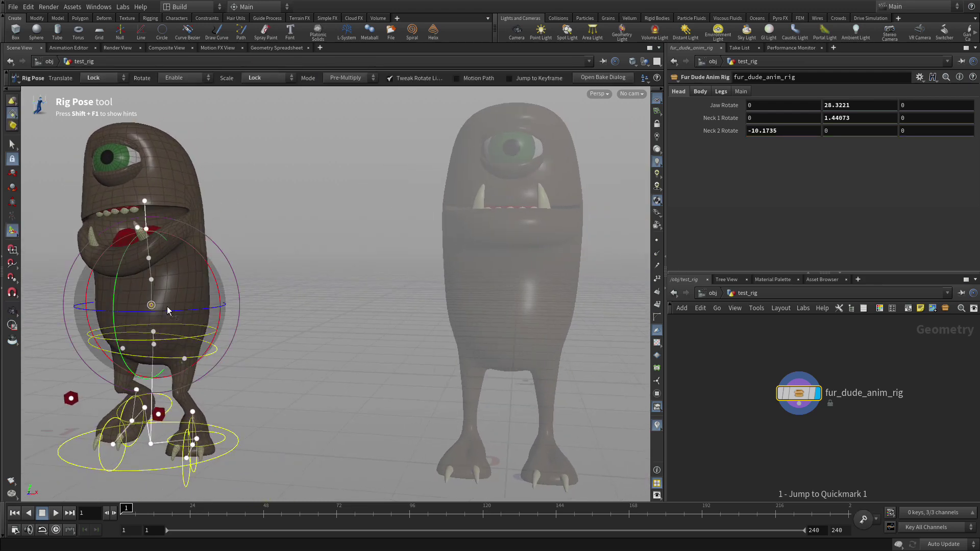
left_click(304, 280)
left_click_drag(255, 242, 147, 321)
mouse_move(221, 296)
left_mouse_down()
mouse_move(222, 270)
mouse_move(228, 319)
mouse_move(228, 271)
mouse_move(230, 302)
left_mouse_up()
key("Escape")
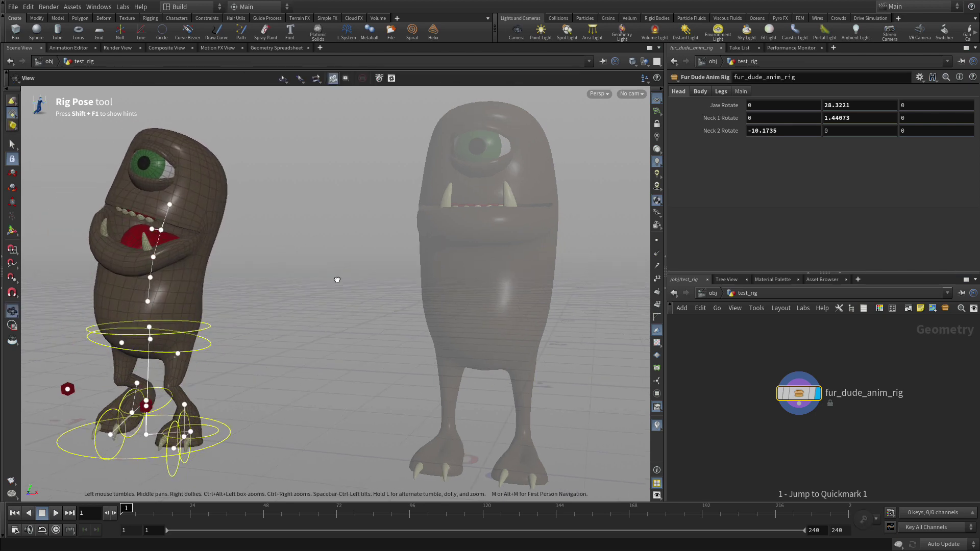
middle_click_drag(279, 284, 358, 266)
key("Return")
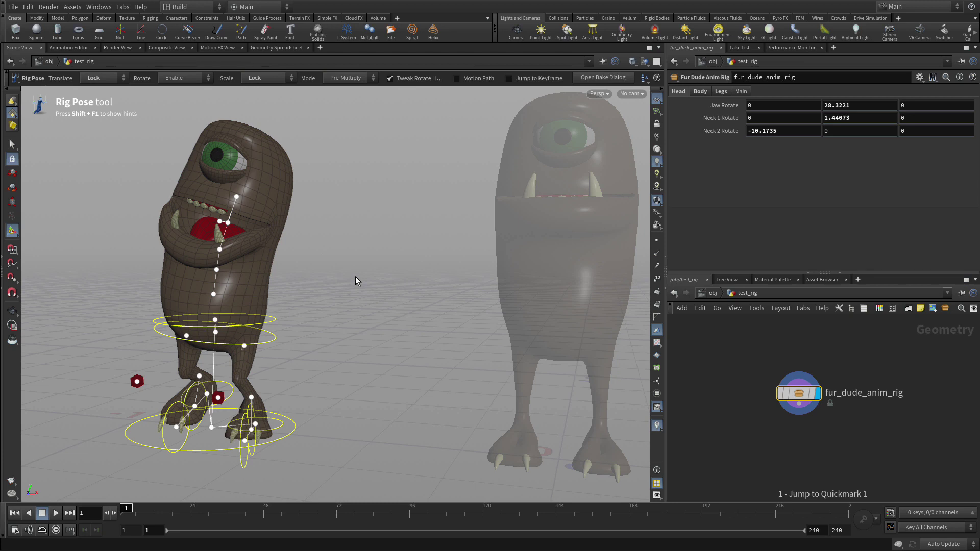
left_click(733, 360)
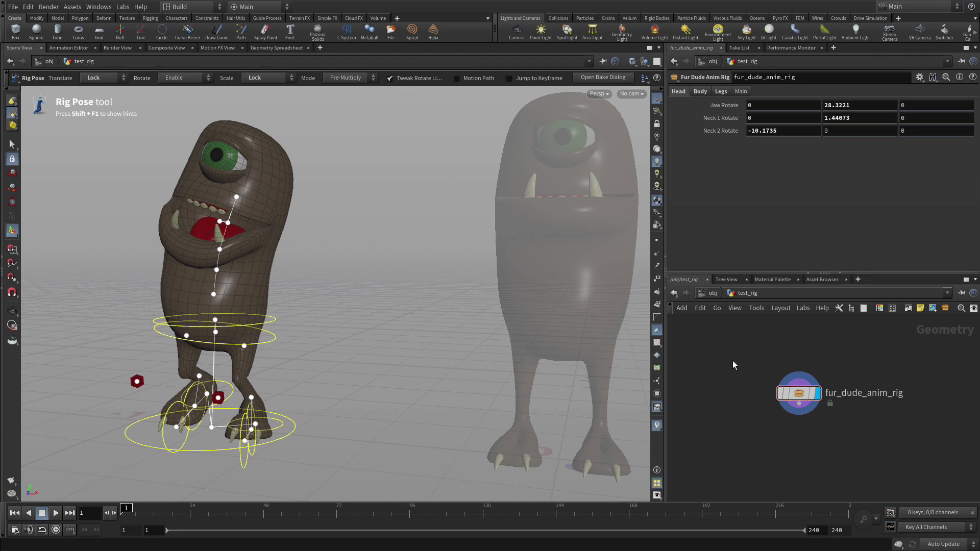